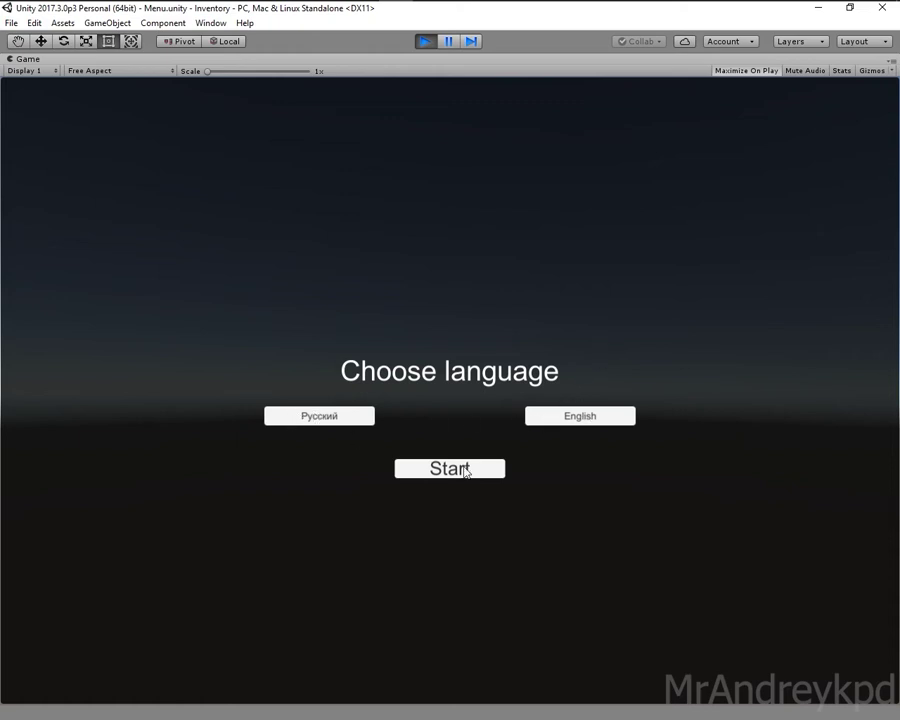
- Play the menu, toggle Русский then English, start the game scene, and stop
{"action": "left_click", "coordinate": [346, 418]}
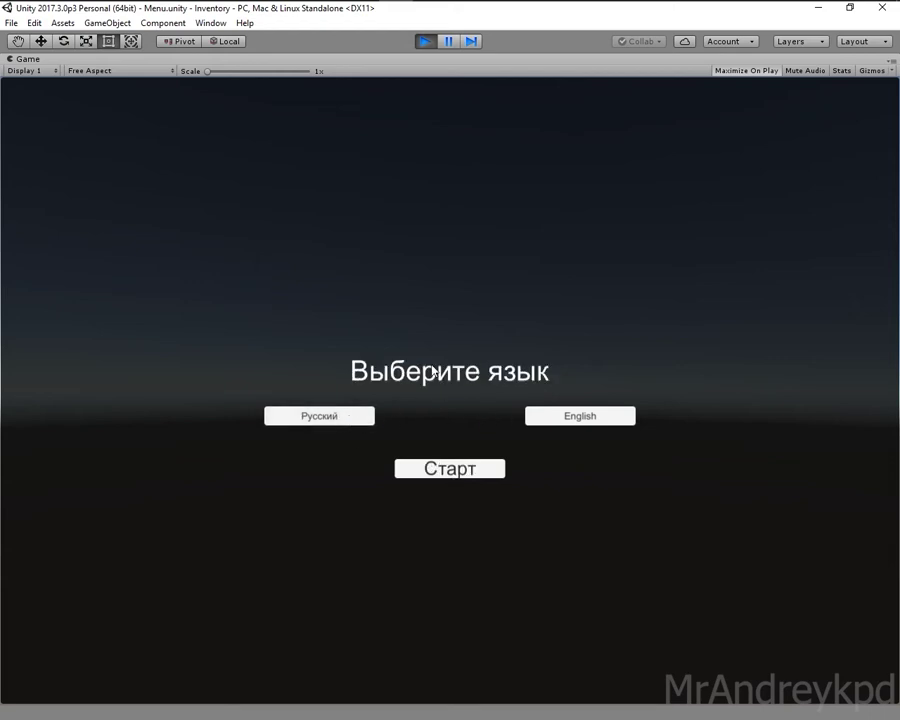
{"action": "left_click", "coordinate": [599, 418]}
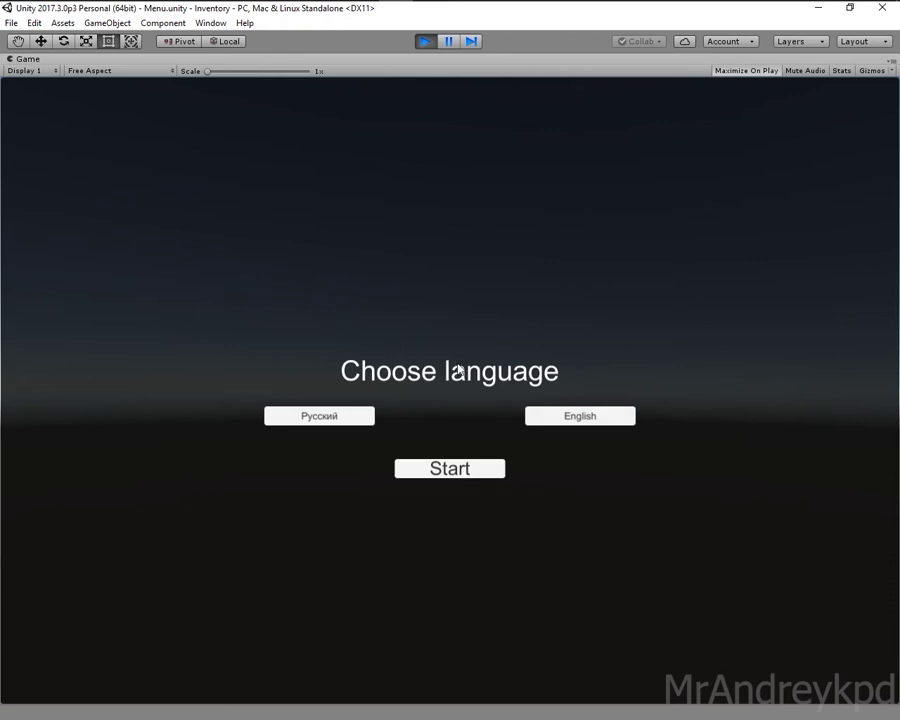
{"action": "left_click", "coordinate": [455, 475]}
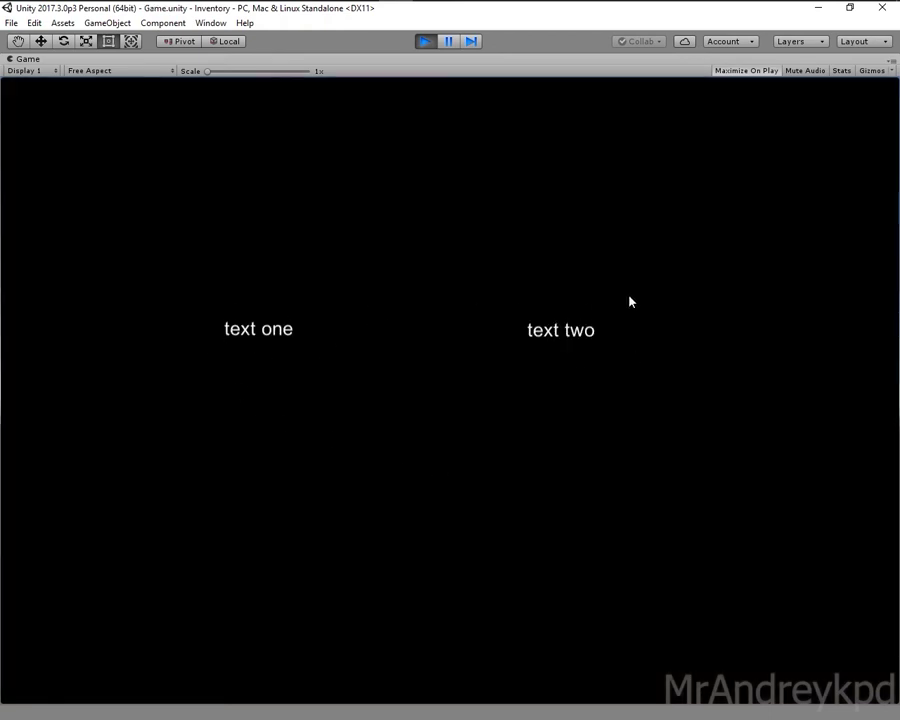
{"action": "left_click", "coordinate": [424, 41]}
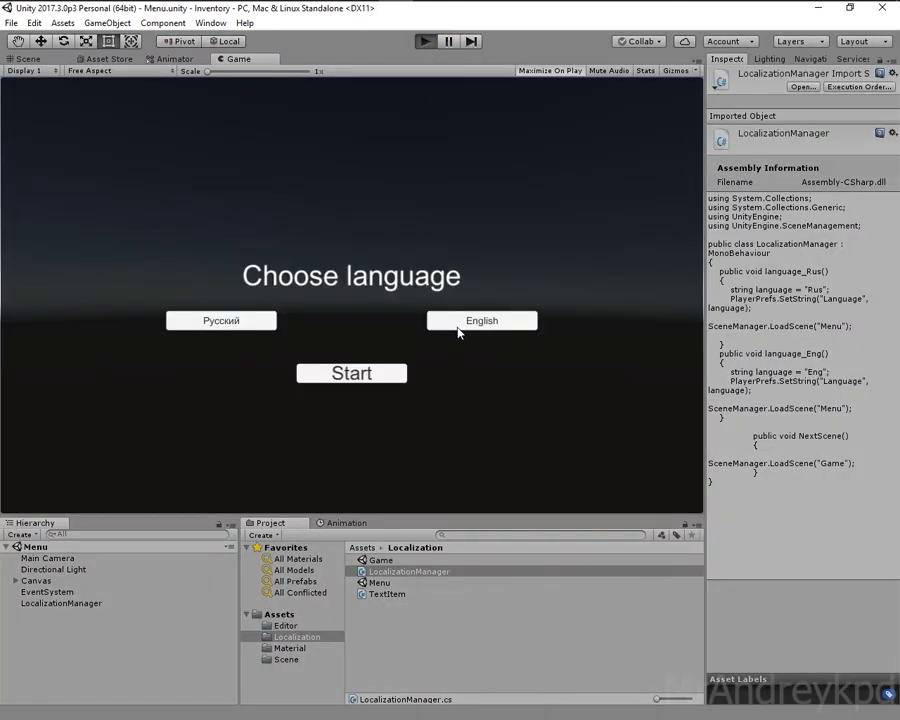
- Replay with Russian chosen, load the game scene to show Russian texts, then stop
{"action": "key", "text": "ctrl+p"}
{"action": "left_click", "coordinate": [307, 428]}
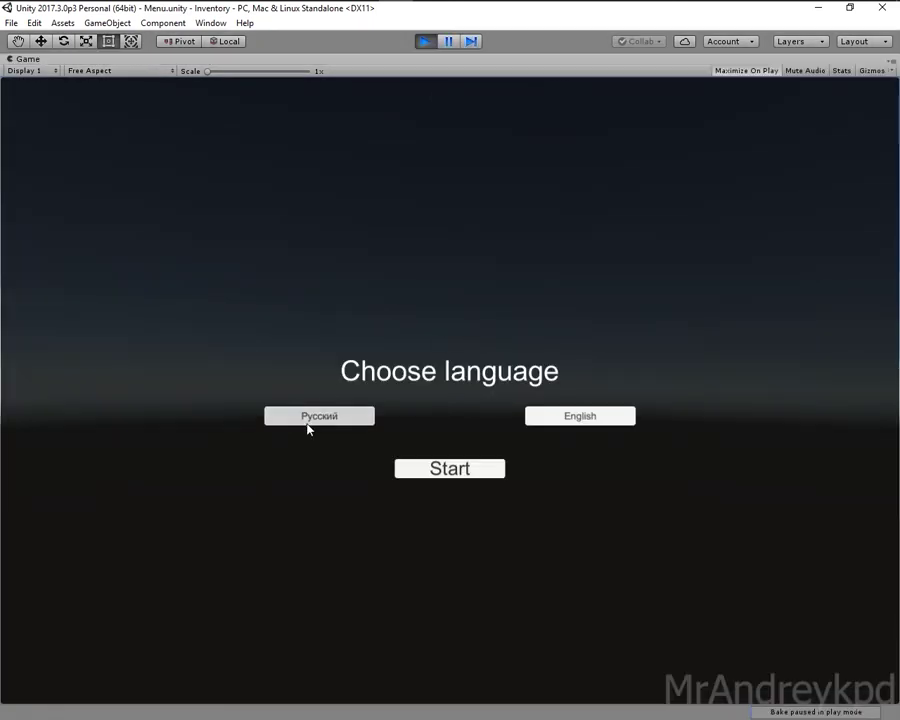
{"action": "left_click", "coordinate": [450, 476]}
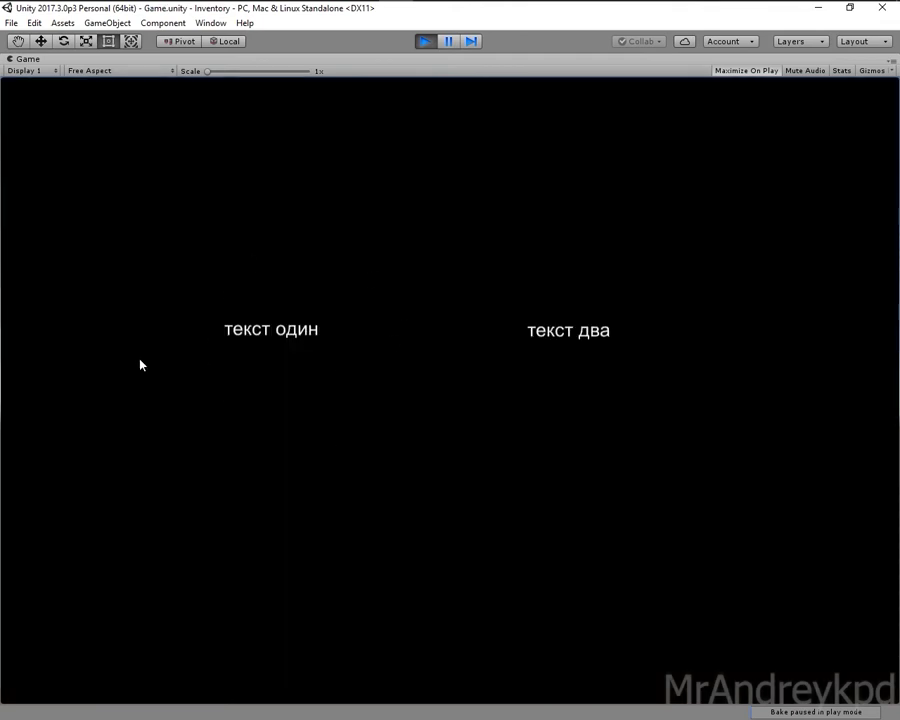
{"action": "left_click", "coordinate": [428, 42]}
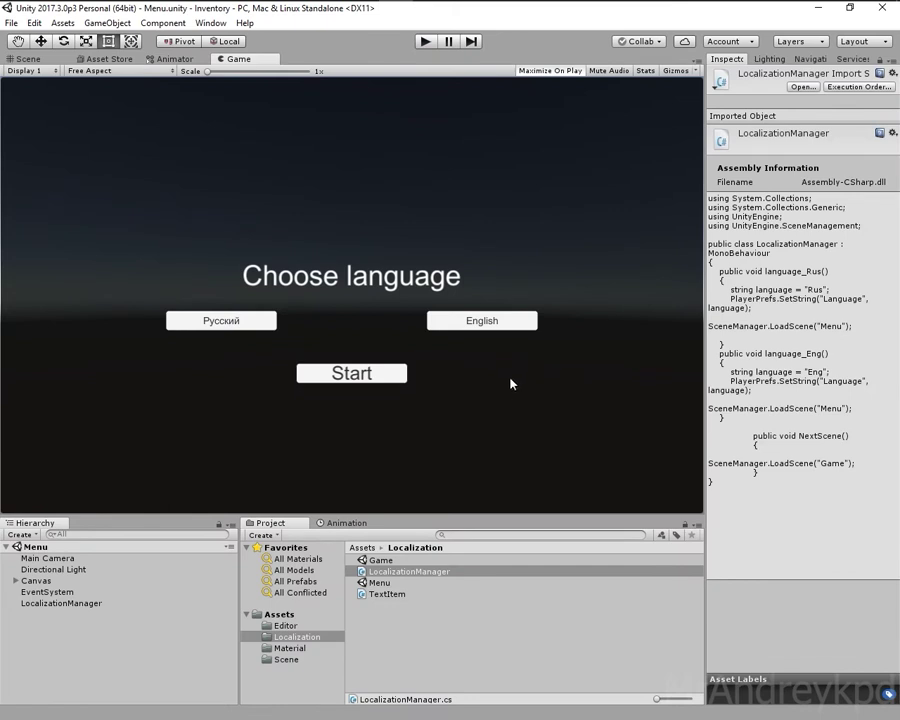
- Select the Menu scene asset, keeping its name unchanged
{"action": "left_click", "coordinate": [381, 582]}
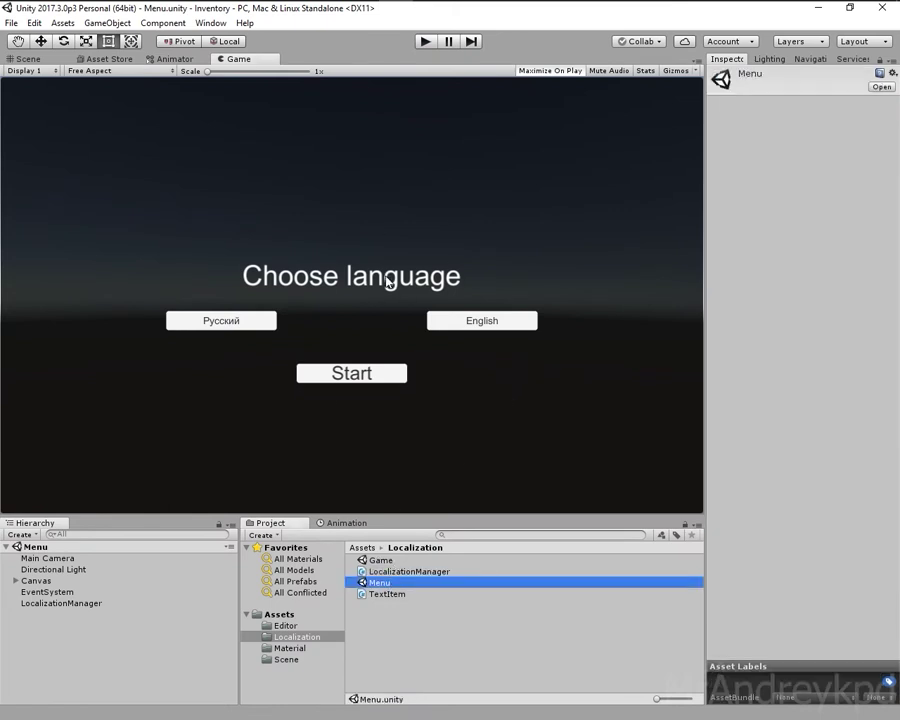
{"action": "left_click", "coordinate": [390, 586]}
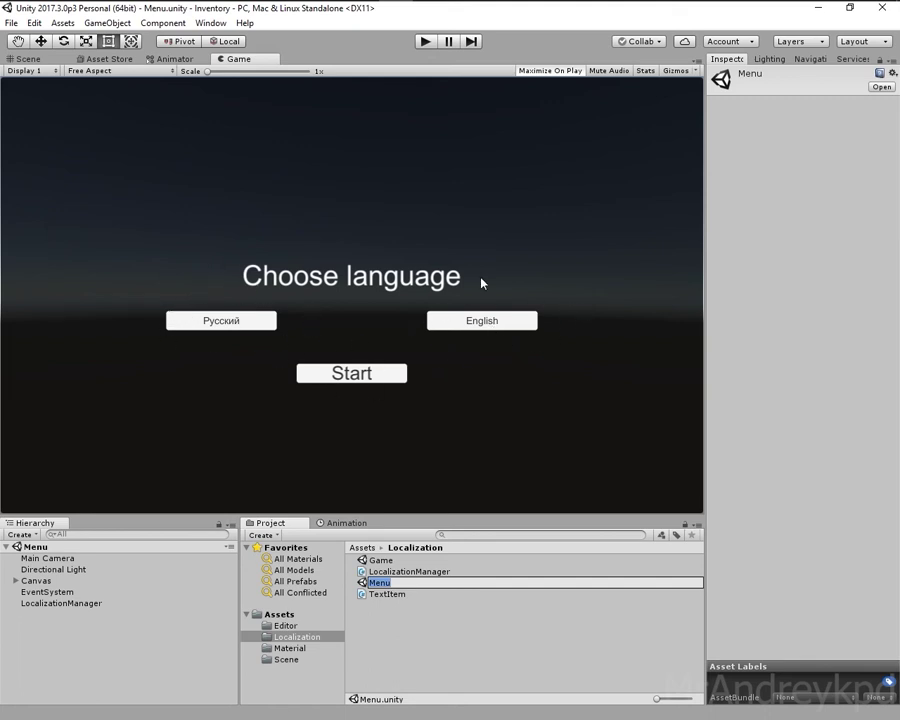
{"action": "key", "text": "Return"}
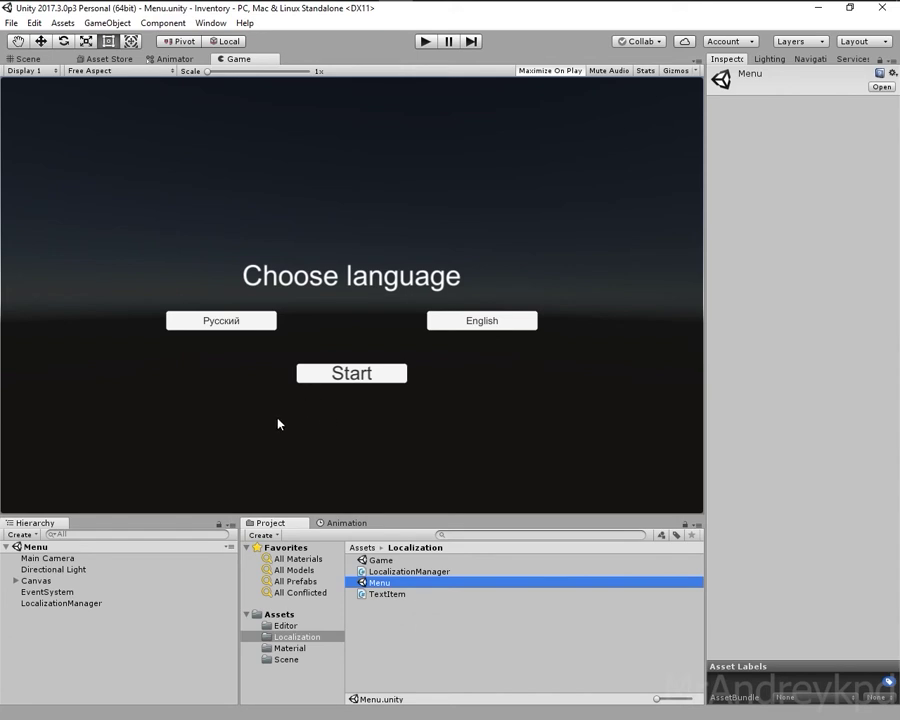
- Select the LocalizationManager object and open LocalizationManager.cs in the code editor
{"action": "left_click", "coordinate": [396, 571]}
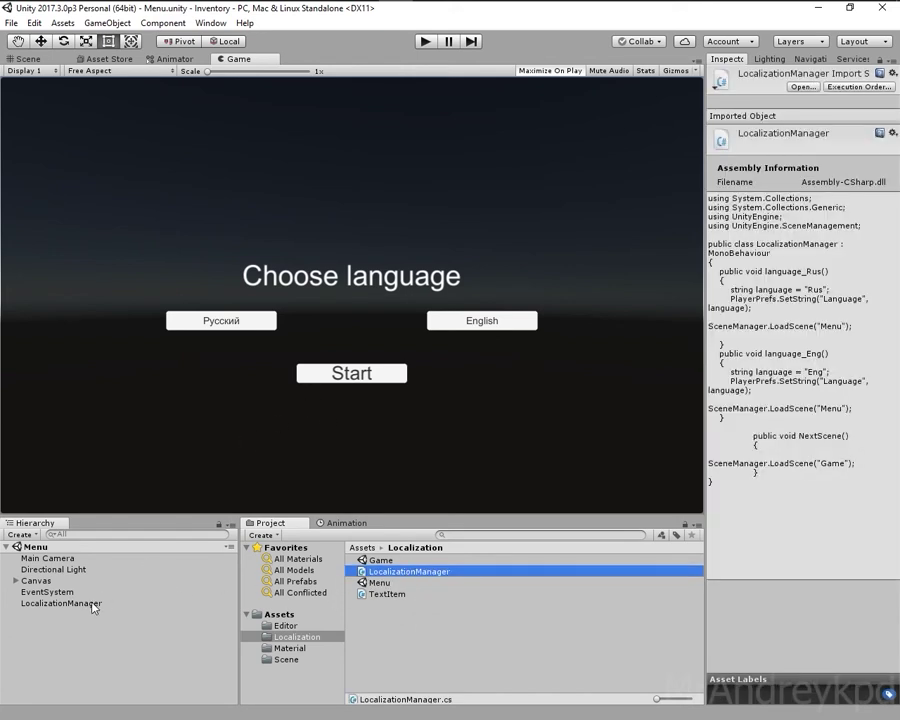
{"action": "left_click", "coordinate": [93, 605]}
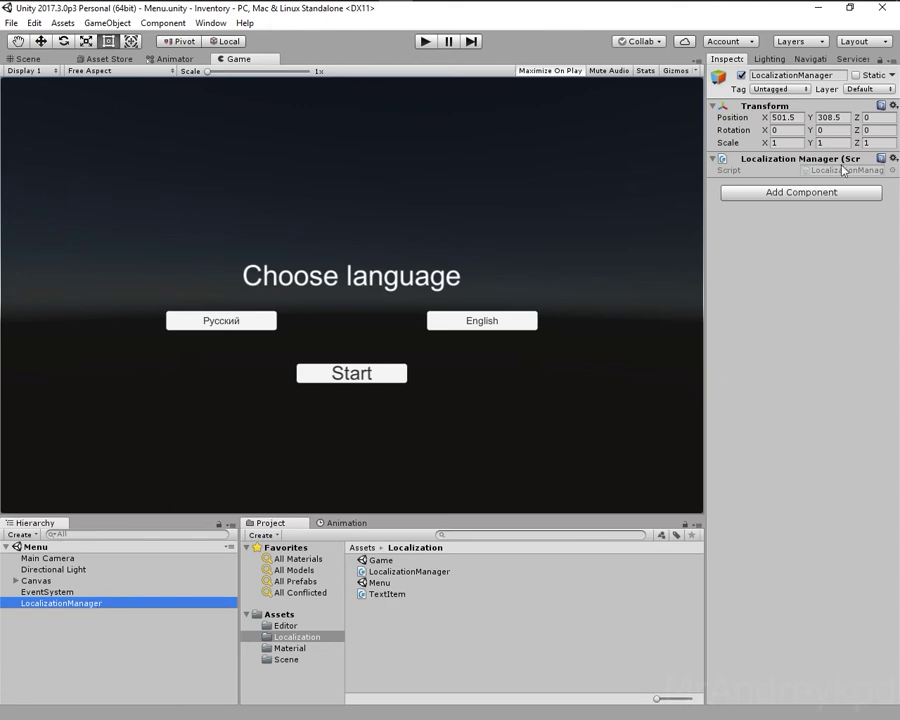
{"action": "left_click", "coordinate": [427, 573]}
{"action": "double_click", "coordinate": [427, 573]}
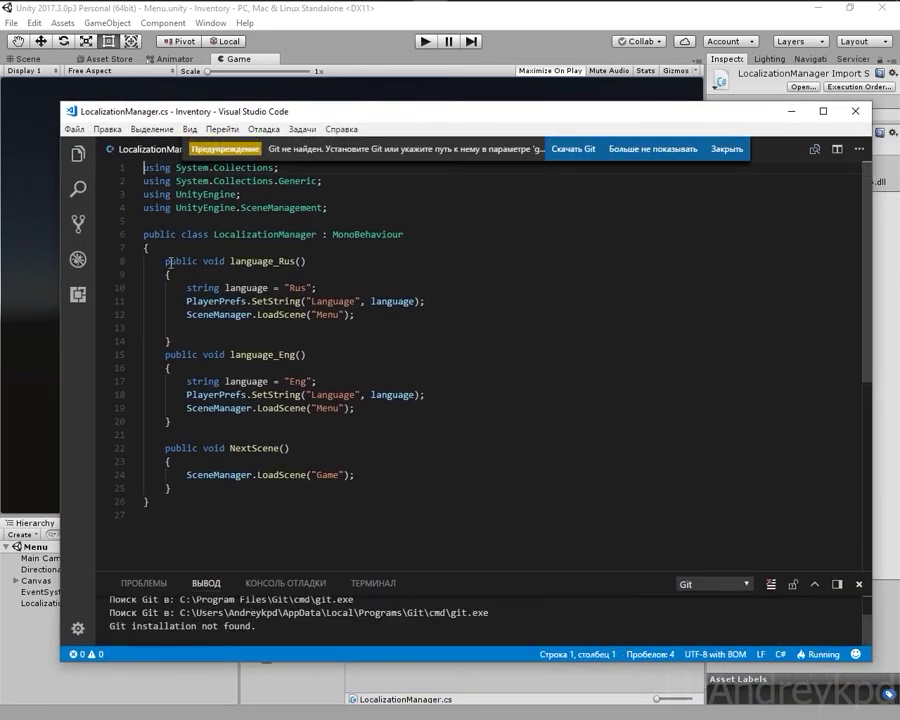
- Walk through language_Rus: saving "Rus" under PlayerPrefs key "Language", then reloading Menu
{"action": "left_click_drag", "start_coordinate": [152, 249], "coordinate": [360, 496]}
{"action": "left_click", "coordinate": [360, 494]}
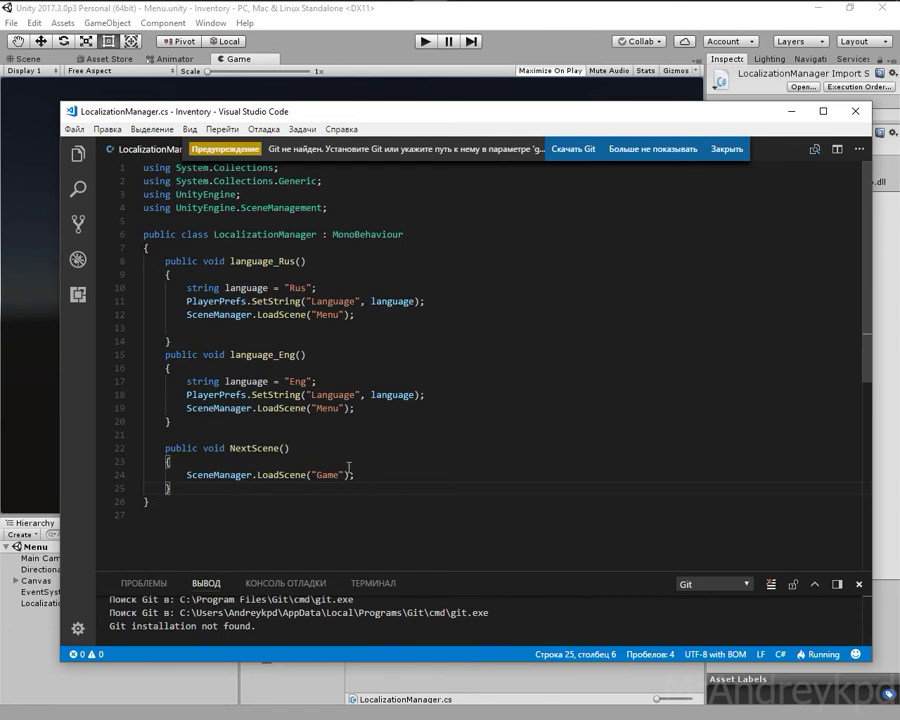
{"action": "left_click_drag", "start_coordinate": [187, 287], "coordinate": [360, 327]}
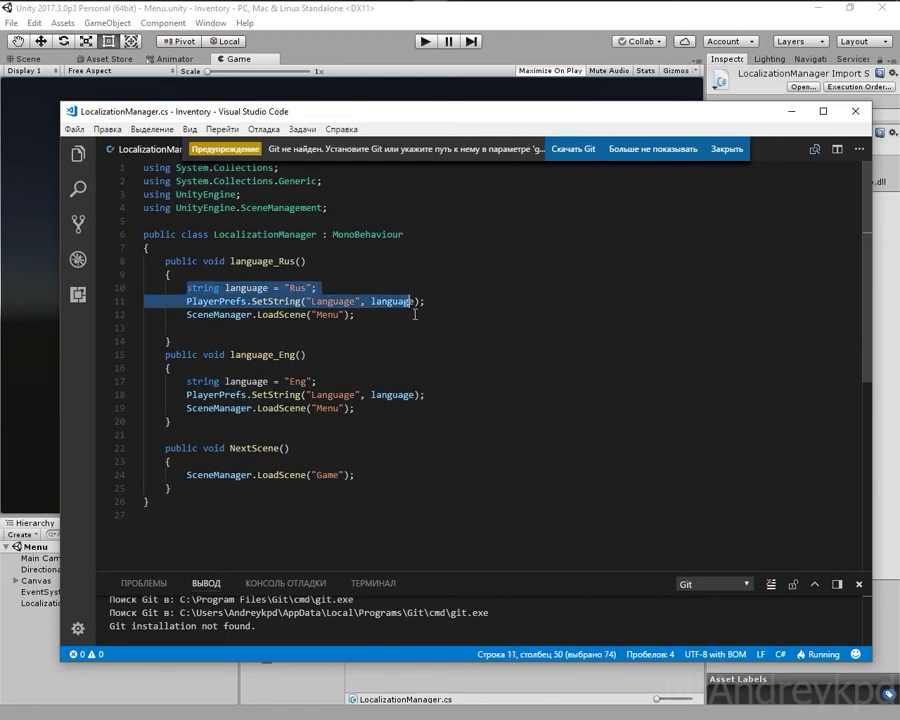
{"action": "left_click_drag", "start_coordinate": [231, 261], "coordinate": [291, 261]}
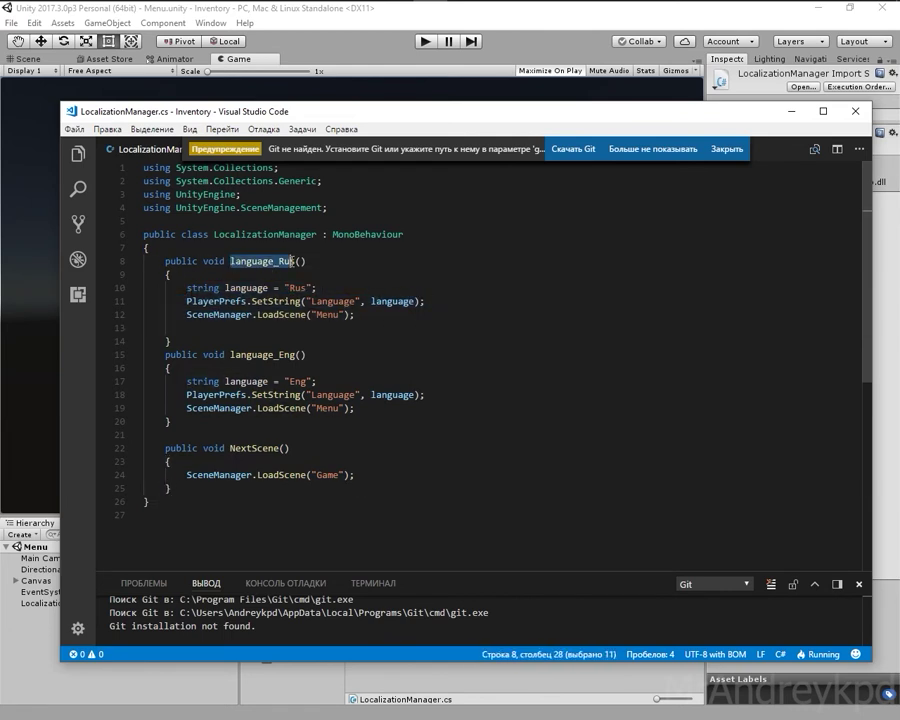
{"action": "left_click_drag", "start_coordinate": [187, 287], "coordinate": [276, 287]}
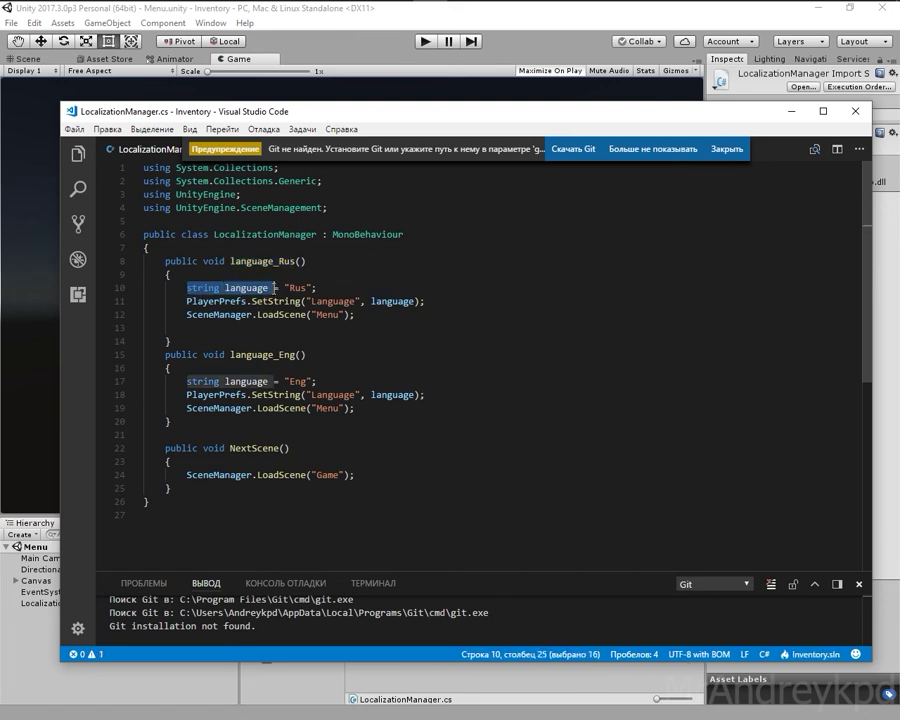
{"action": "left_click_drag", "start_coordinate": [285, 287], "coordinate": [313, 287]}
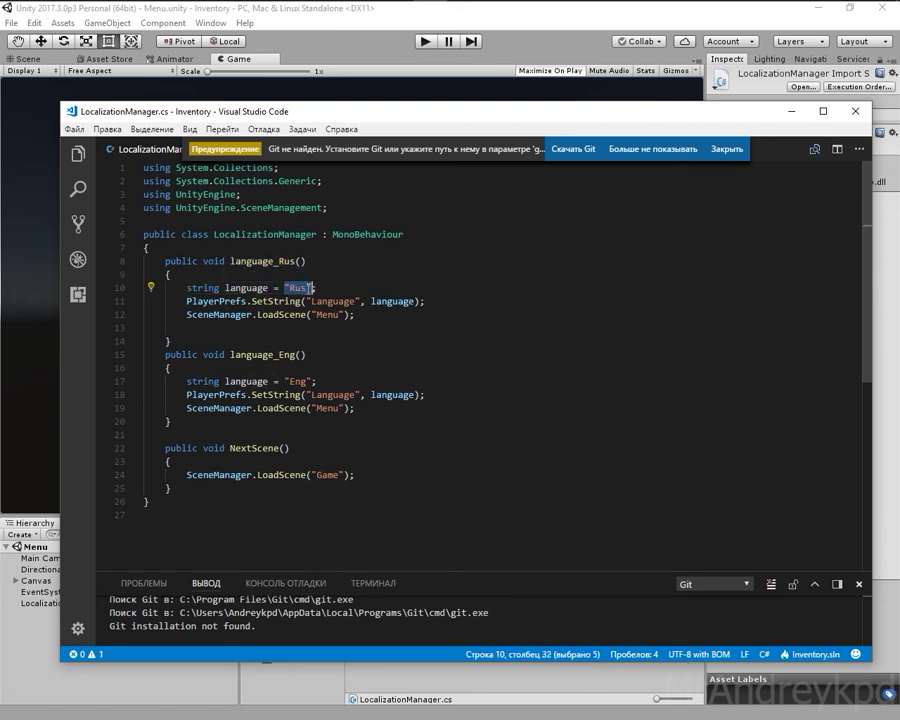
{"action": "left_click_drag", "start_coordinate": [187, 301], "coordinate": [241, 301]}
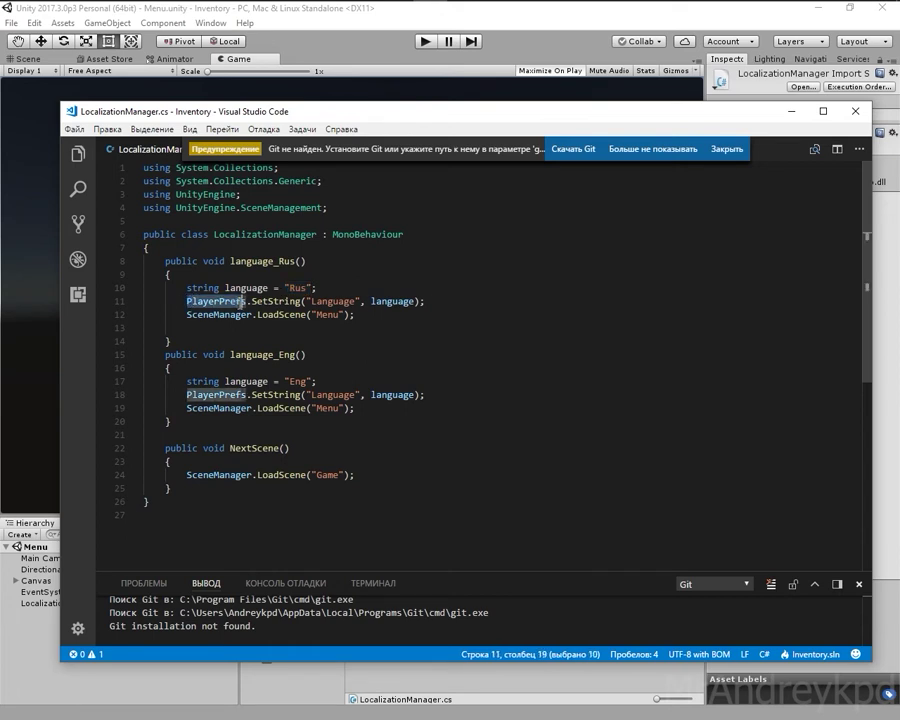
{"action": "double_click", "coordinate": [389, 300]}
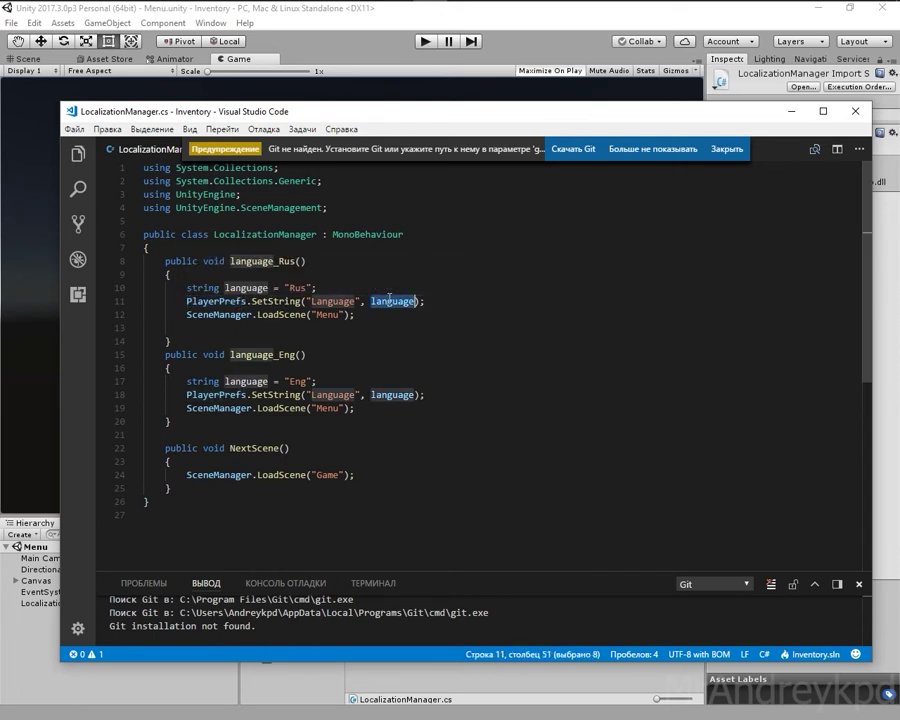
{"action": "double_click", "coordinate": [326, 299]}
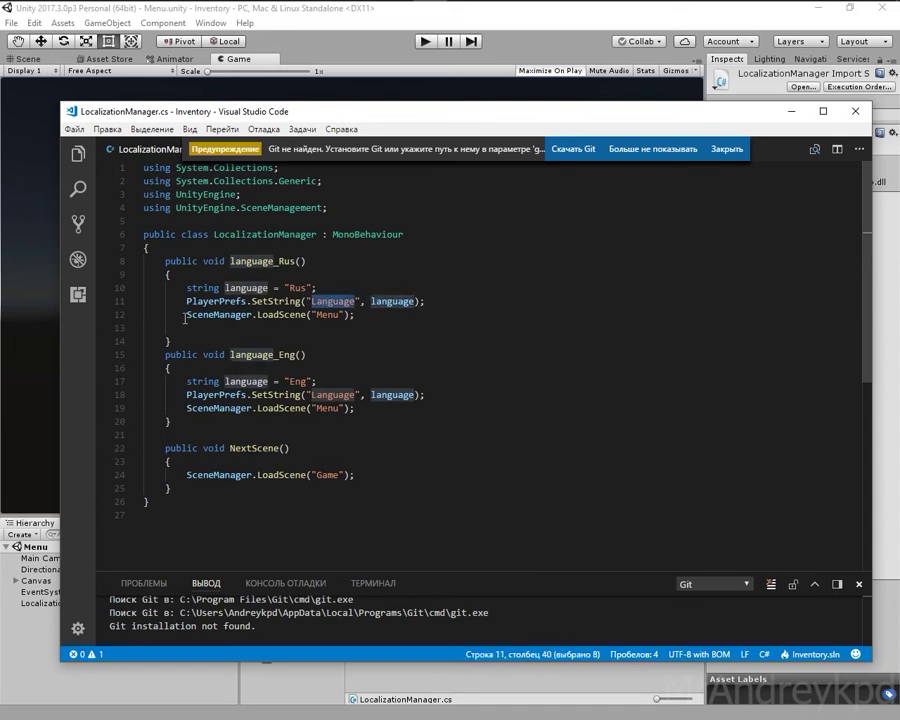
{"action": "mouse_move", "coordinate": [187, 315]}
{"action": "left_mouse_down"}
{"action": "mouse_move", "coordinate": [366, 318]}
{"action": "mouse_move", "coordinate": [187, 315]}
{"action": "left_mouse_up"}
{"action": "left_click", "coordinate": [718, 155]}
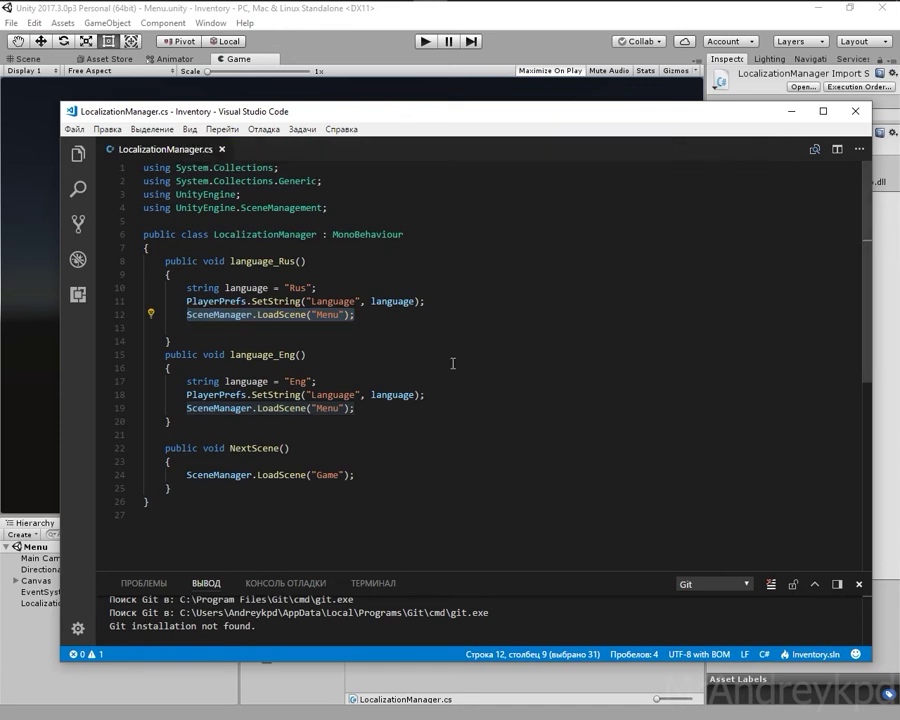
- Compare language_Eng's "Eng" value and highlight NextScene's LoadScene call for the Game scene
{"action": "left_click_drag", "start_coordinate": [187, 381], "coordinate": [386, 410]}
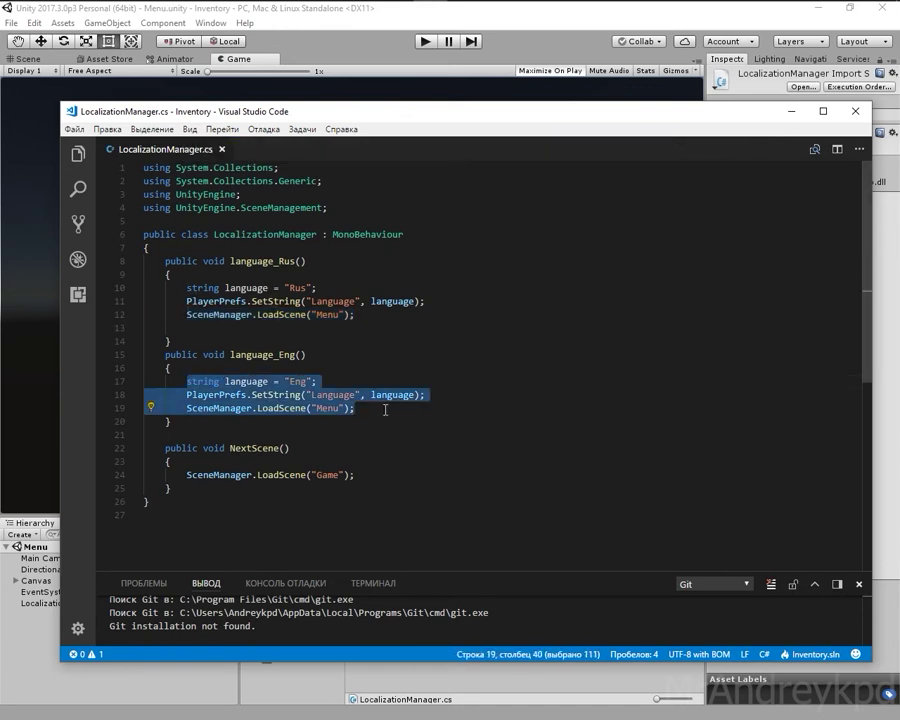
{"action": "left_click", "coordinate": [386, 410]}
{"action": "double_click", "coordinate": [246, 381]}
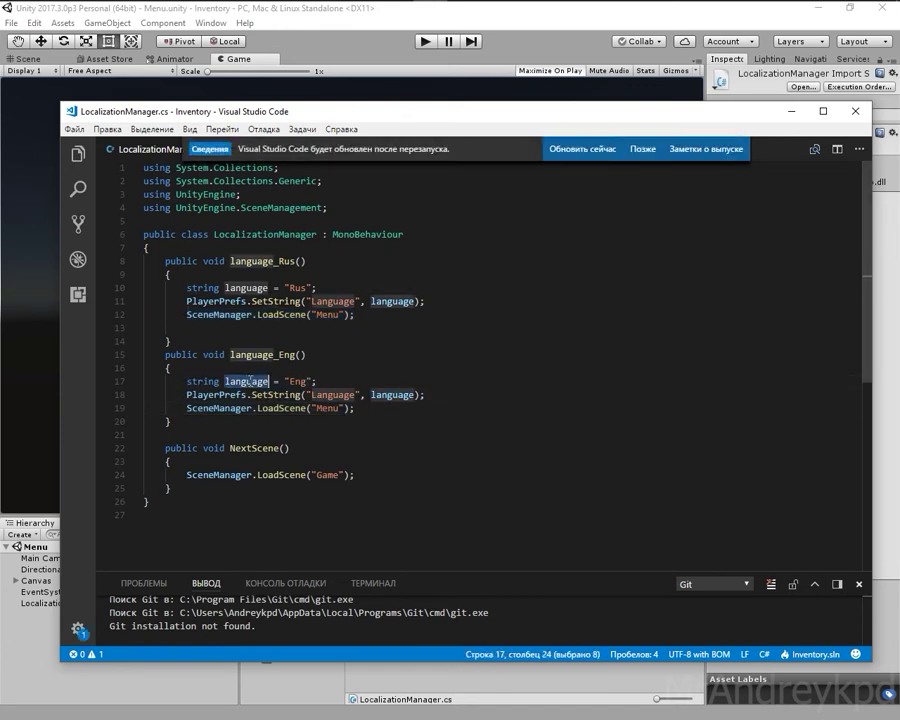
{"action": "left_click", "coordinate": [639, 156]}
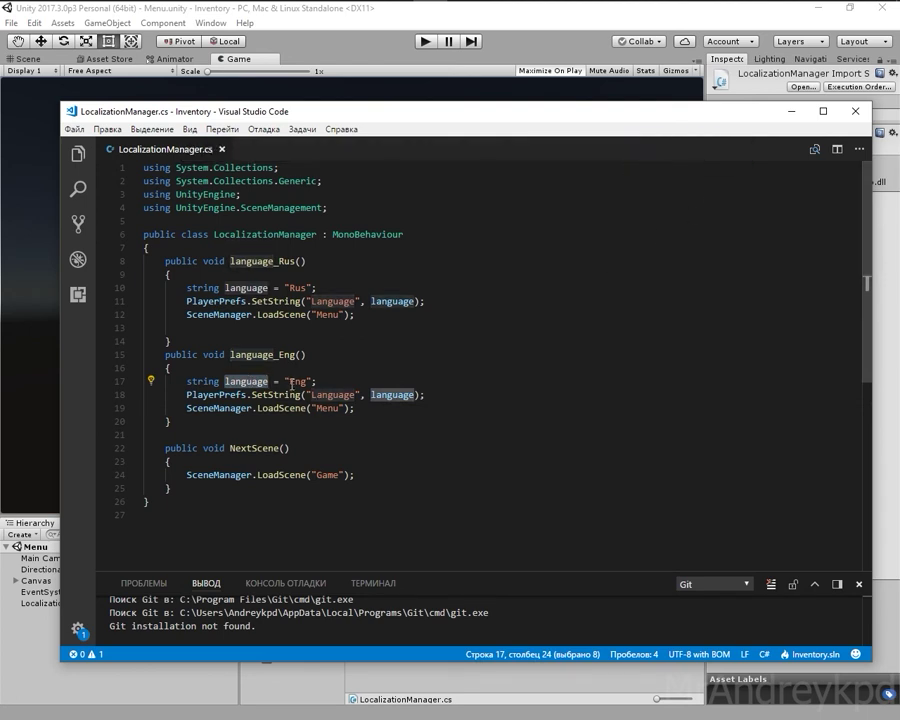
{"action": "double_click", "coordinate": [298, 381]}
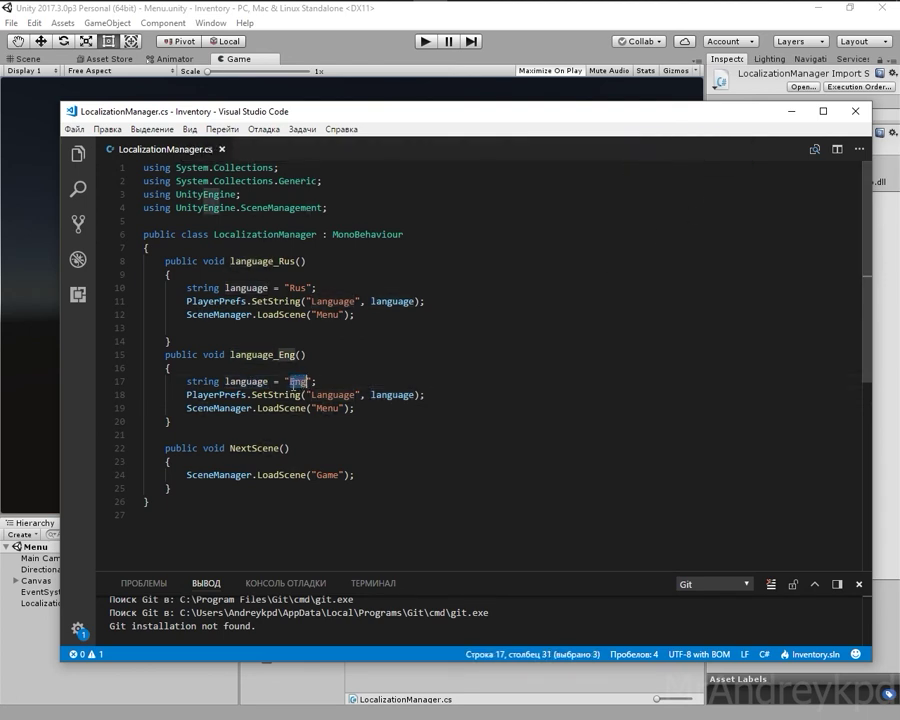
{"action": "double_click", "coordinate": [298, 287]}
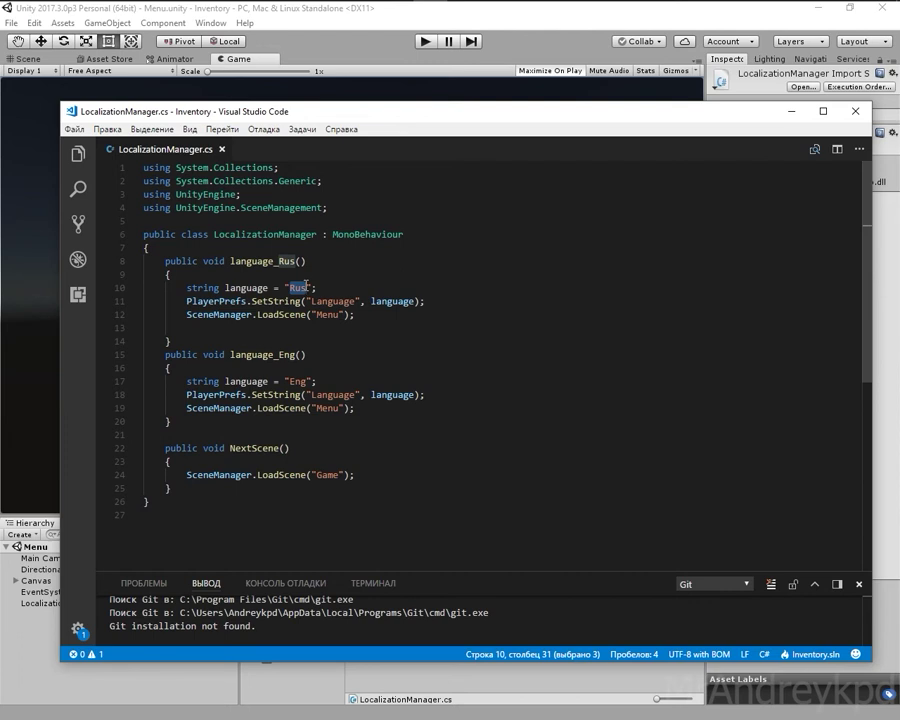
{"action": "mouse_move", "coordinate": [356, 408]}
{"action": "left_mouse_down"}
{"action": "mouse_move", "coordinate": [208, 408]}
{"action": "mouse_move", "coordinate": [424, 395]}
{"action": "mouse_move", "coordinate": [185, 408]}
{"action": "left_mouse_up"}
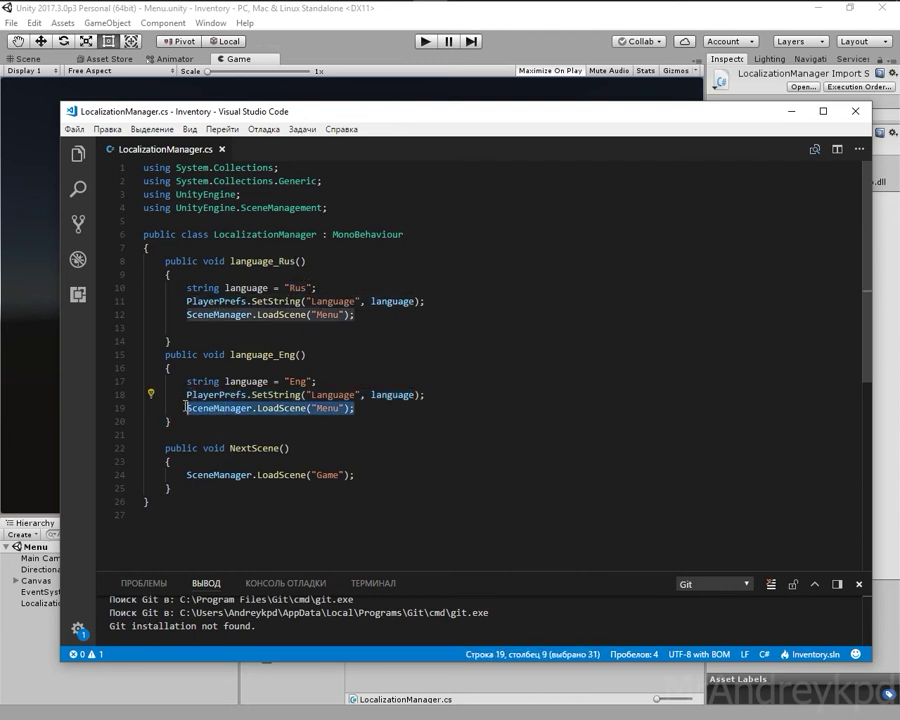
{"action": "left_click_drag", "start_coordinate": [191, 475], "coordinate": [294, 475]}
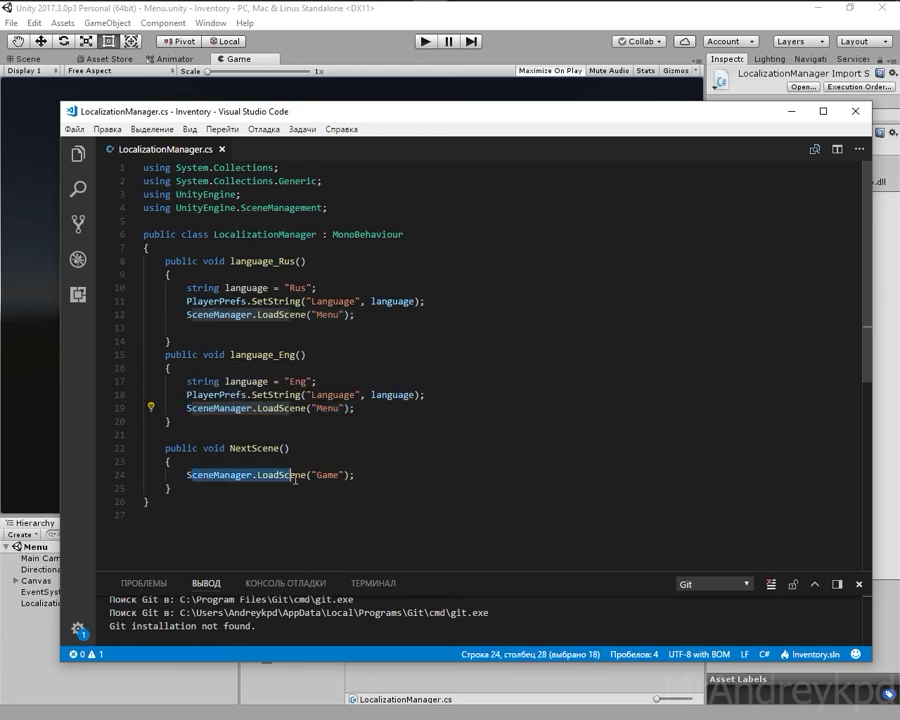
{"action": "key", "text": "shift+Right"}
{"action": "key", "text": "shift+Right"}
{"action": "key", "text": "shift+Right"}
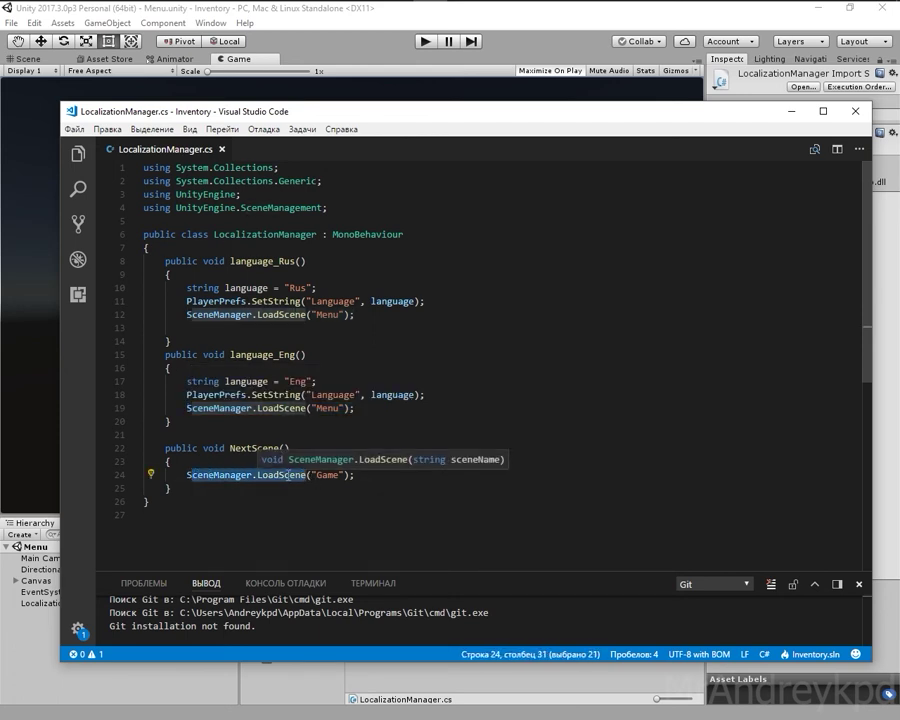
{"action": "key", "text": "alt+Tab"}
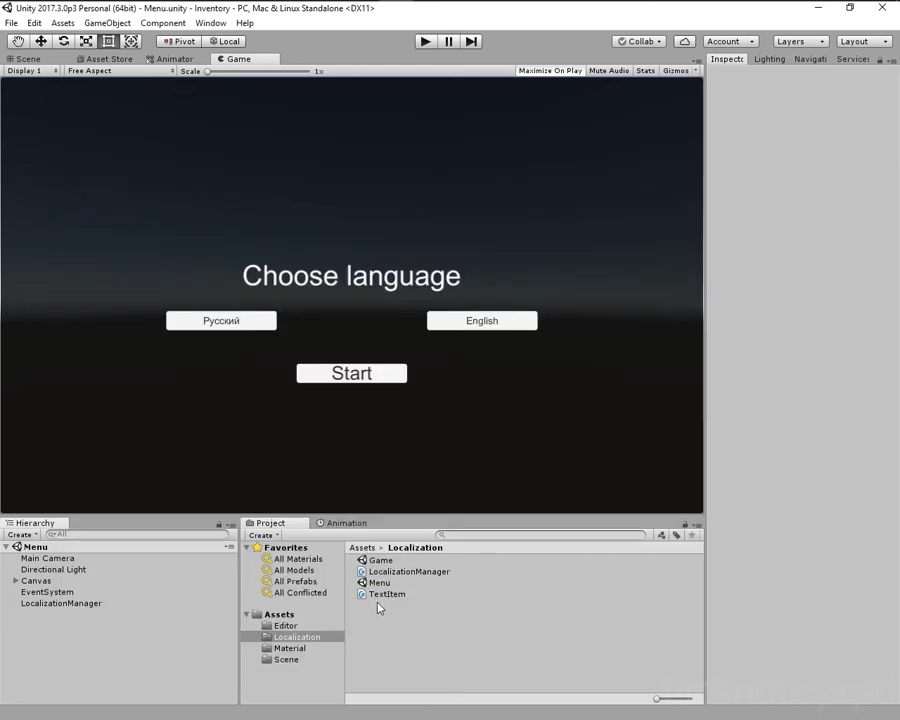
{"action": "left_click", "coordinate": [395, 596]}
{"action": "double_click", "coordinate": [395, 597]}
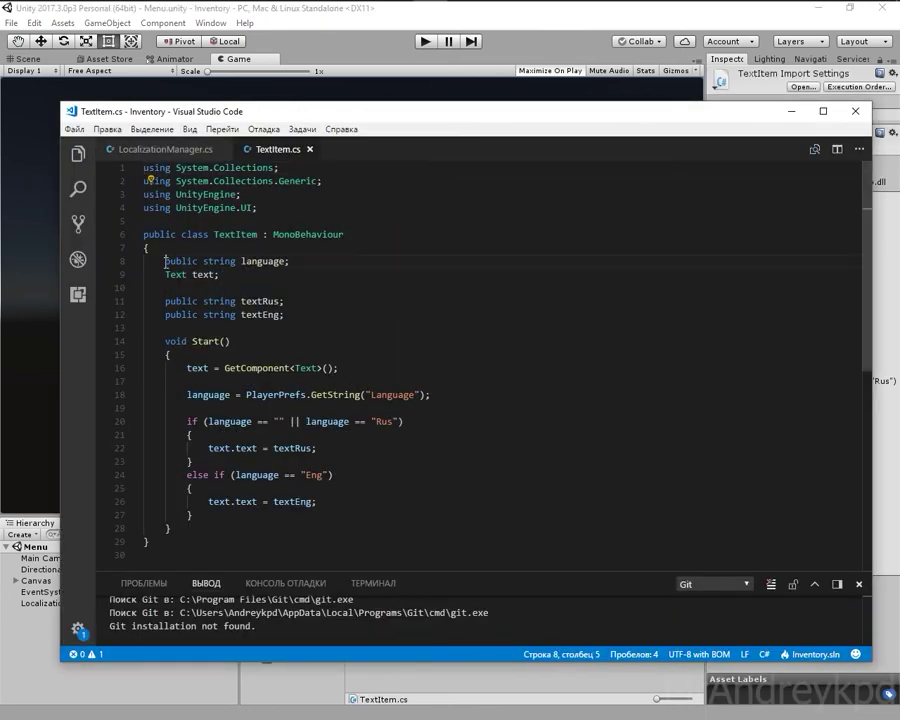
{"action": "left_click_drag", "start_coordinate": [166, 263], "coordinate": [306, 261]}
{"action": "left_click", "coordinate": [269, 262]}
{"action": "double_click", "coordinate": [269, 262]}
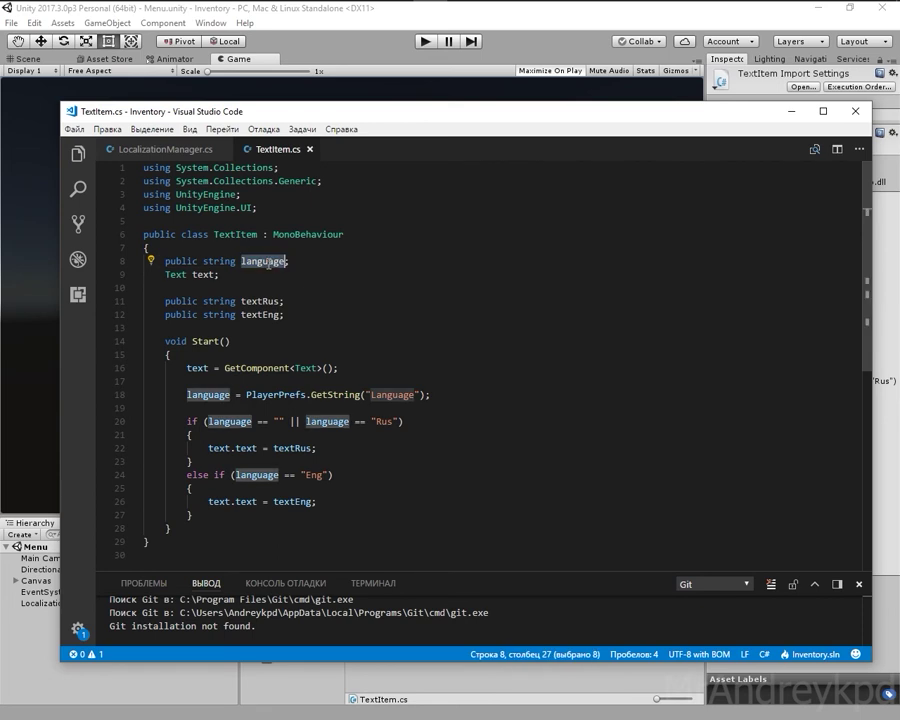
{"action": "double_click", "coordinate": [204, 274]}
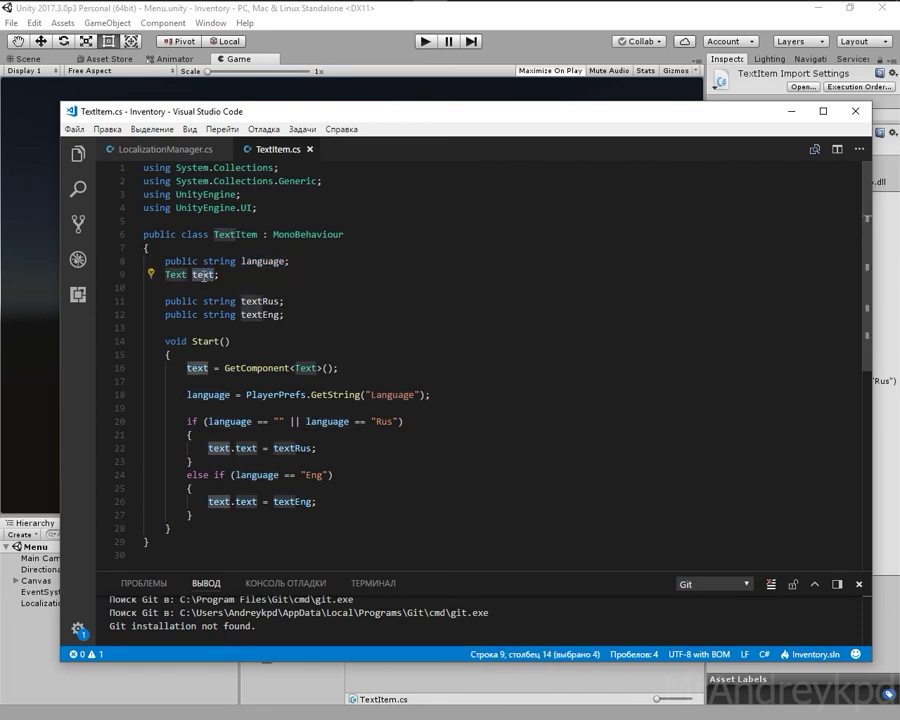
{"action": "left_click_drag", "start_coordinate": [241, 301], "coordinate": [287, 301]}
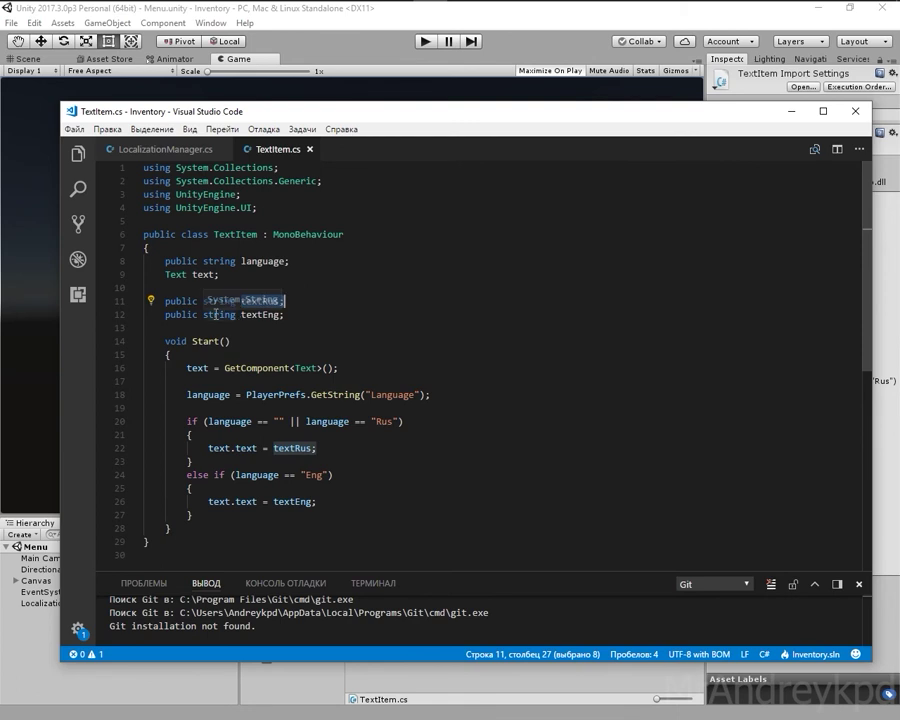
{"action": "left_click_drag", "start_coordinate": [241, 314], "coordinate": [294, 314]}
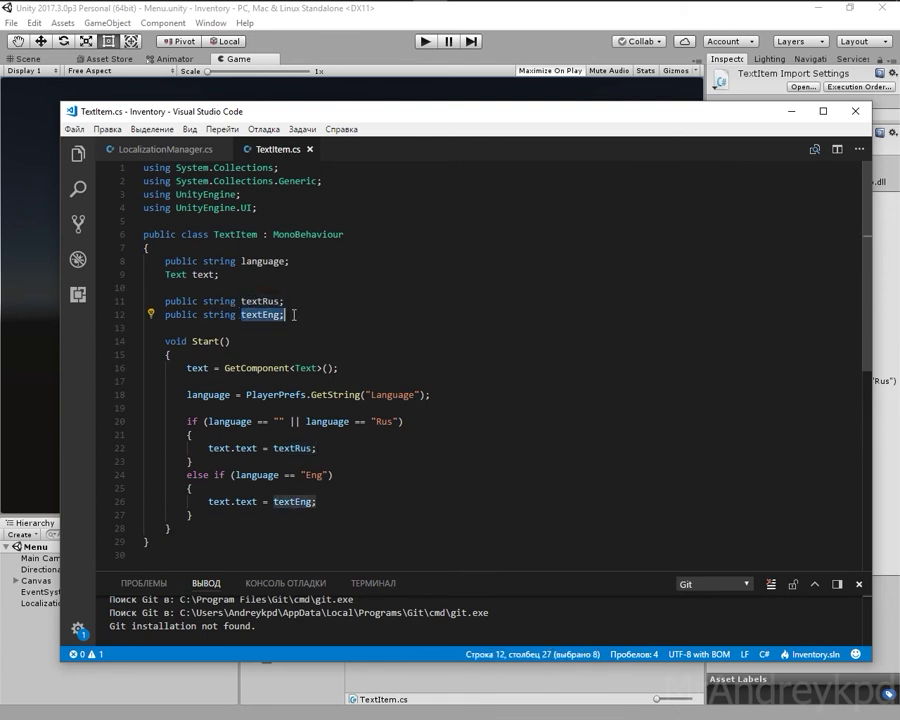
{"action": "left_click", "coordinate": [51, 636]}
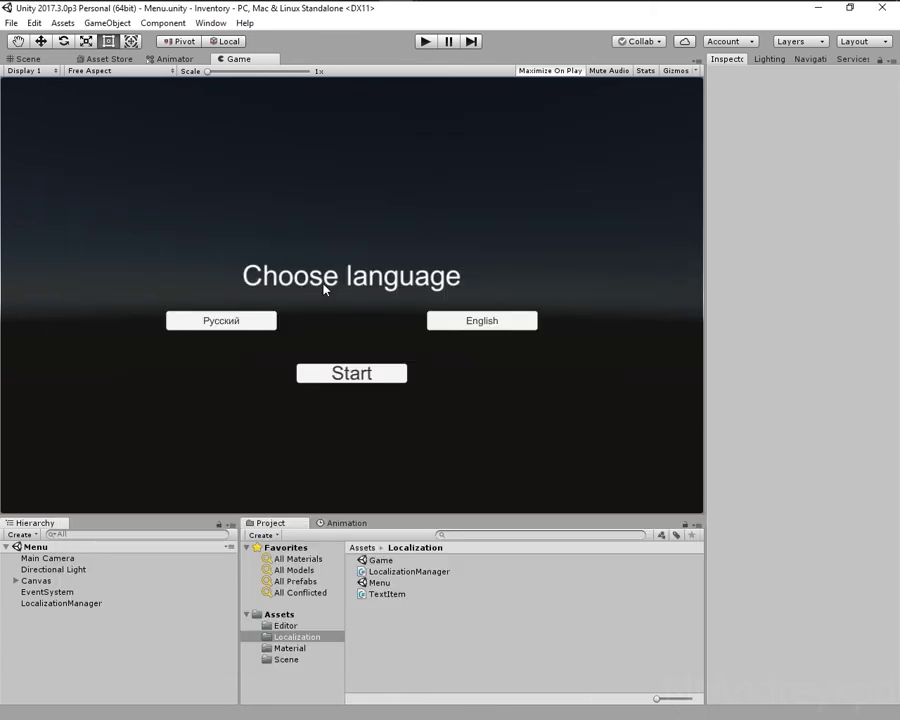
- Under Canvas > Panel, select Choose language and inspect its Text Rus "Выберите язык" and Text Eng "Choose language" fields
{"action": "left_click", "coordinate": [16, 581]}
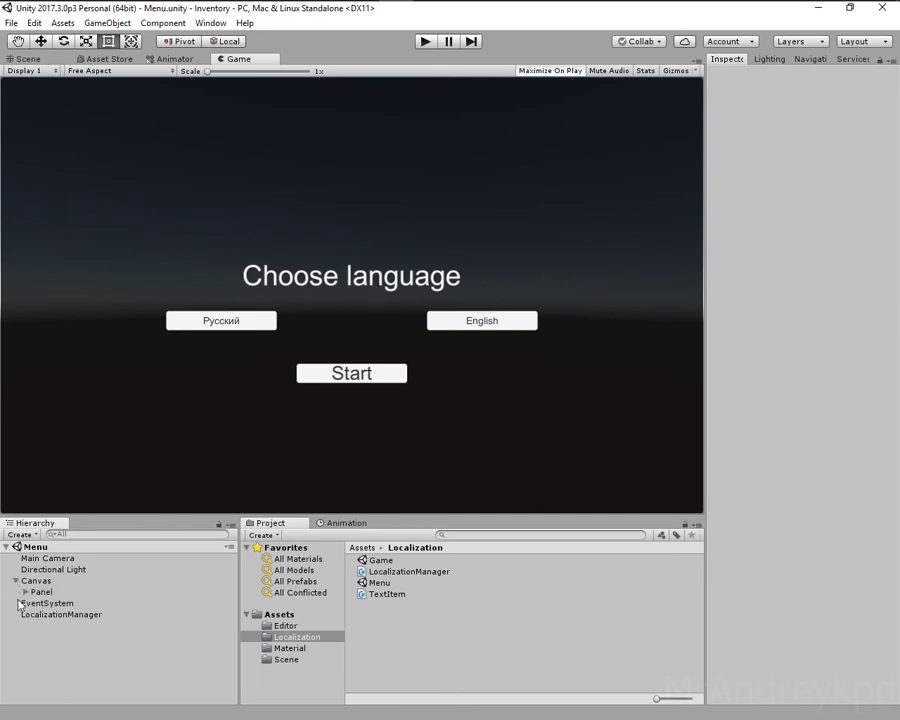
{"action": "left_click", "coordinate": [26, 592]}
{"action": "left_click", "coordinate": [60, 604]}
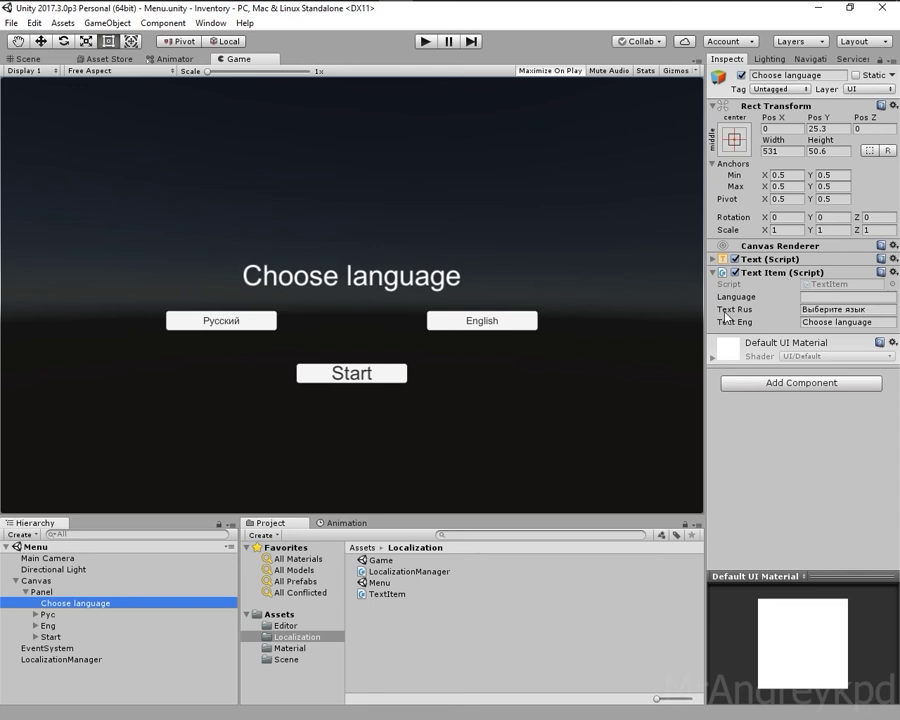
{"action": "left_click", "coordinate": [858, 310]}
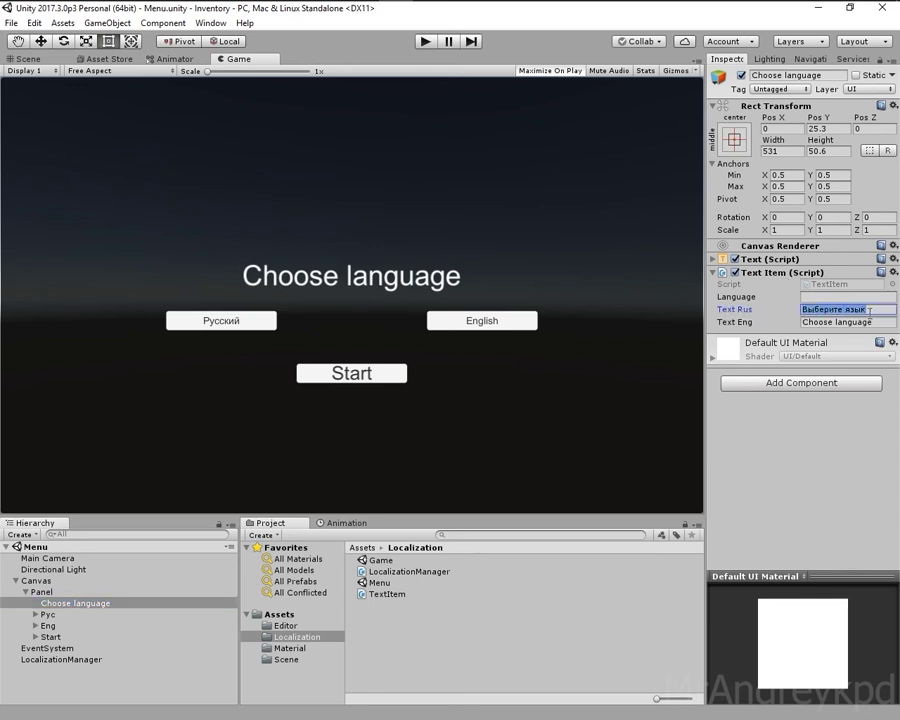
{"action": "left_click", "coordinate": [862, 322]}
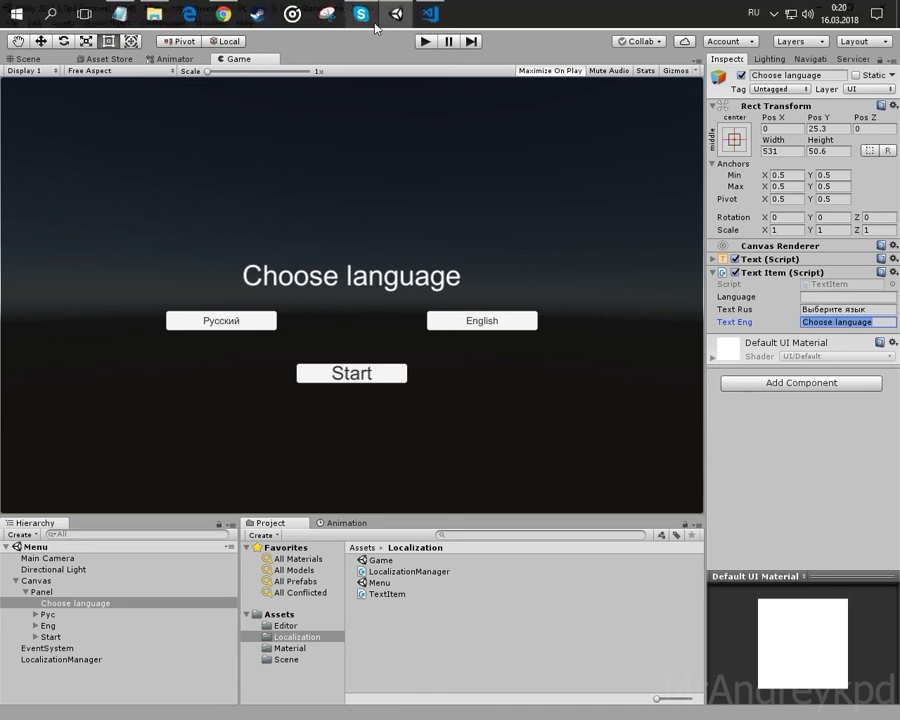
{"action": "left_click", "coordinate": [430, 13]}
{"action": "left_click_drag", "start_coordinate": [187, 394], "coordinate": [232, 394]}
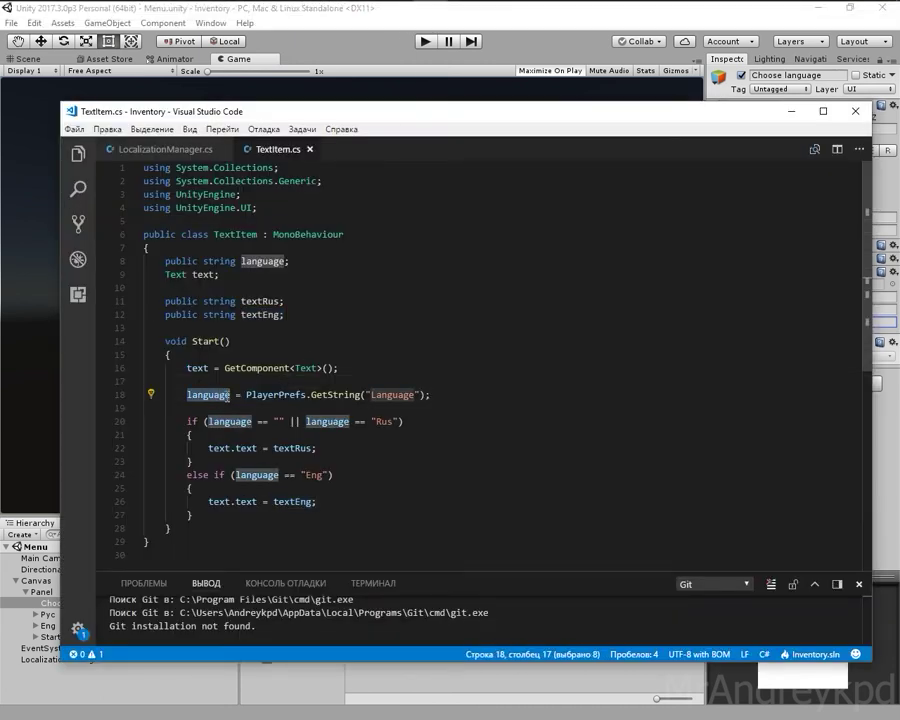
{"action": "left_click_drag", "start_coordinate": [246, 394], "coordinate": [431, 394]}
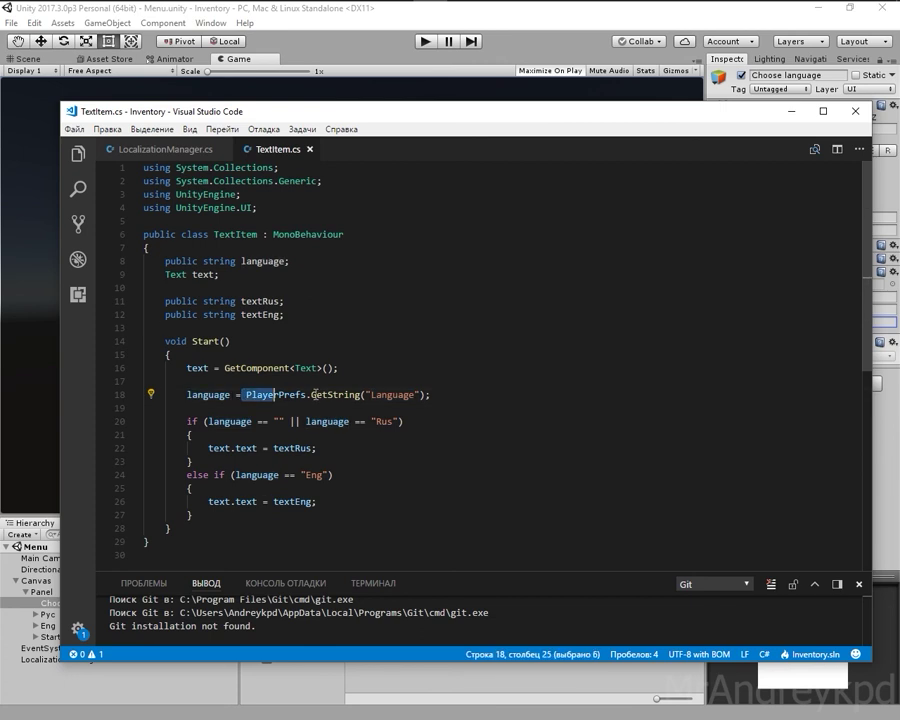
{"action": "left_click", "coordinate": [239, 441]}
{"action": "left_click_drag", "start_coordinate": [208, 421], "coordinate": [277, 421]}
{"action": "left_click", "coordinate": [277, 421]}
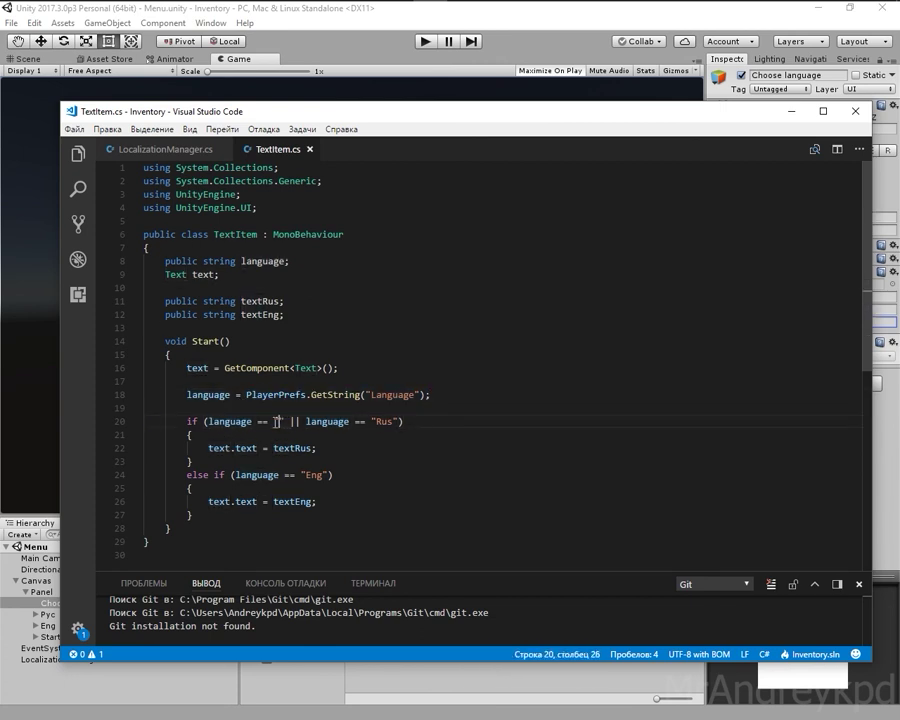
{"action": "double_click", "coordinate": [277, 421]}
{"action": "left_click", "coordinate": [278, 421]}
{"action": "double_click", "coordinate": [328, 421]}
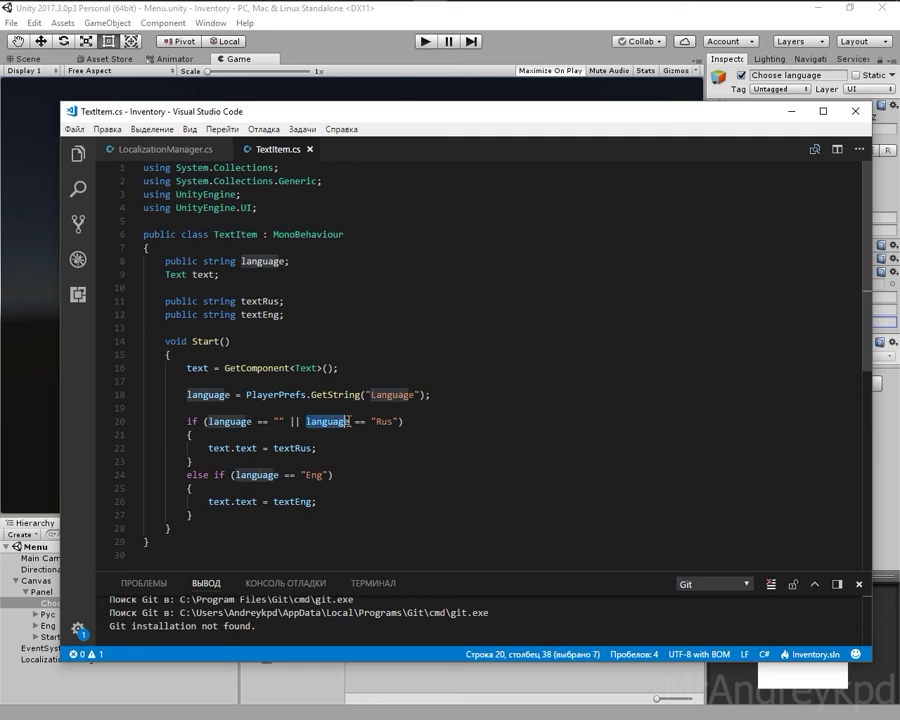
{"action": "double_click", "coordinate": [383, 421]}
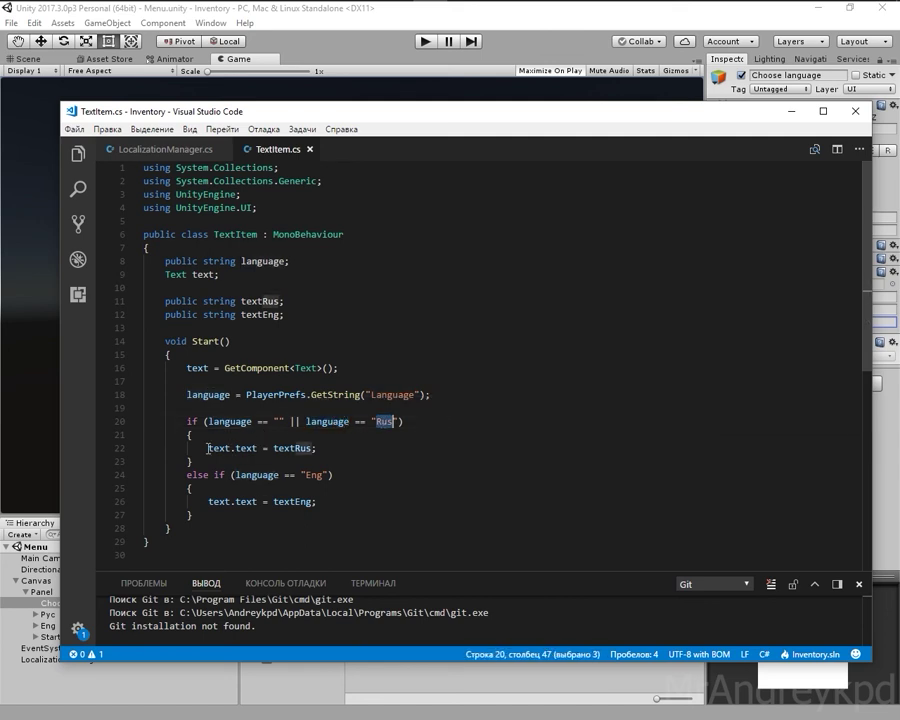
{"action": "left_click_drag", "start_coordinate": [207, 448], "coordinate": [320, 447]}
{"action": "double_click", "coordinate": [294, 448]}
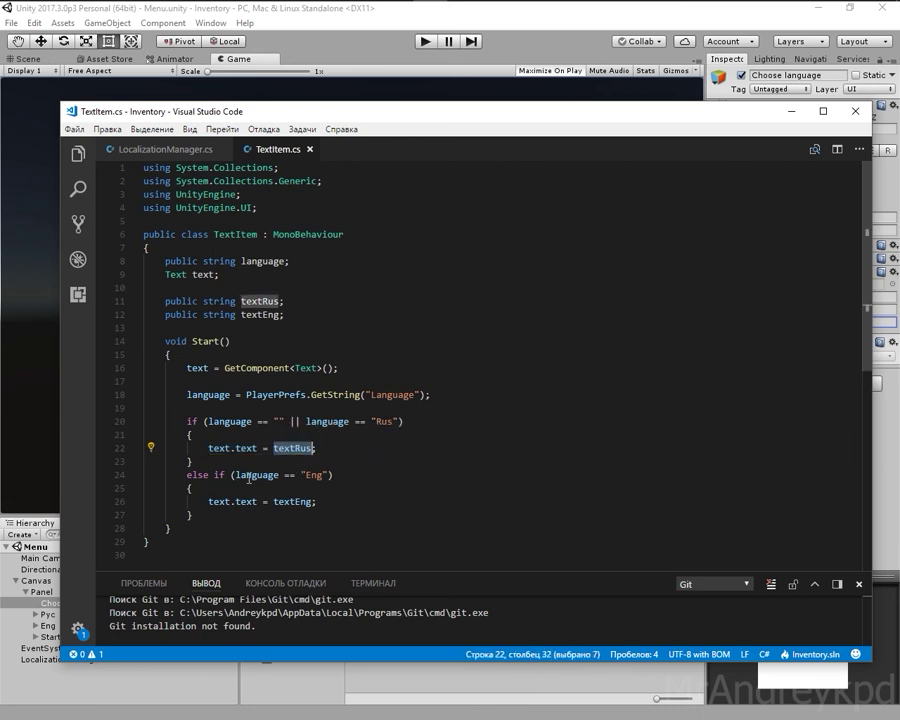
{"action": "double_click", "coordinate": [250, 475]}
{"action": "double_click", "coordinate": [316, 475]}
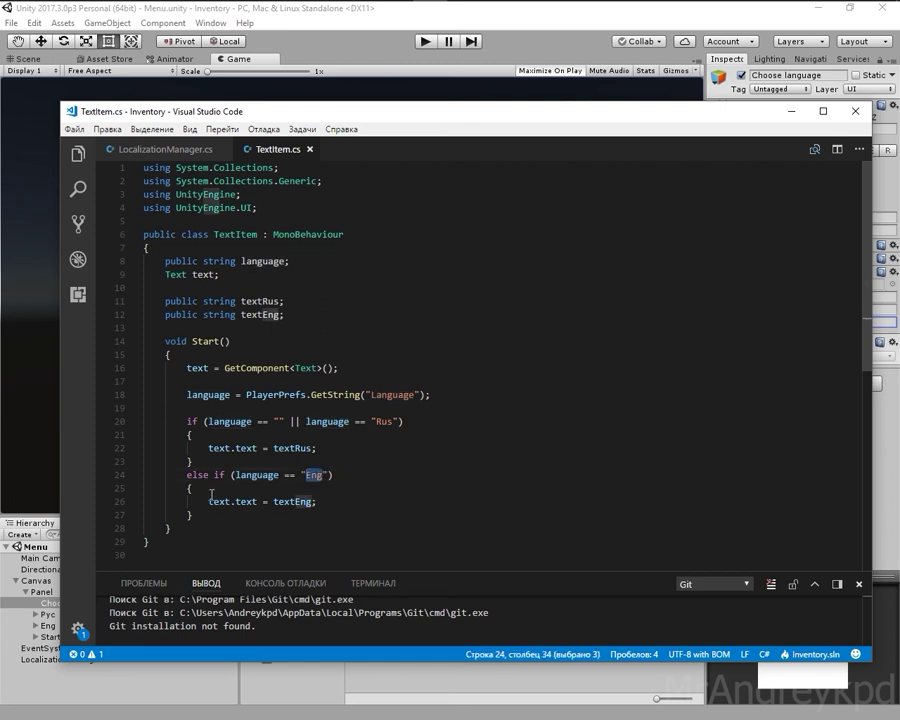
{"action": "left_click_drag", "start_coordinate": [274, 501], "coordinate": [208, 501]}
{"action": "left_click", "coordinate": [302, 501]}
{"action": "double_click", "coordinate": [302, 501]}
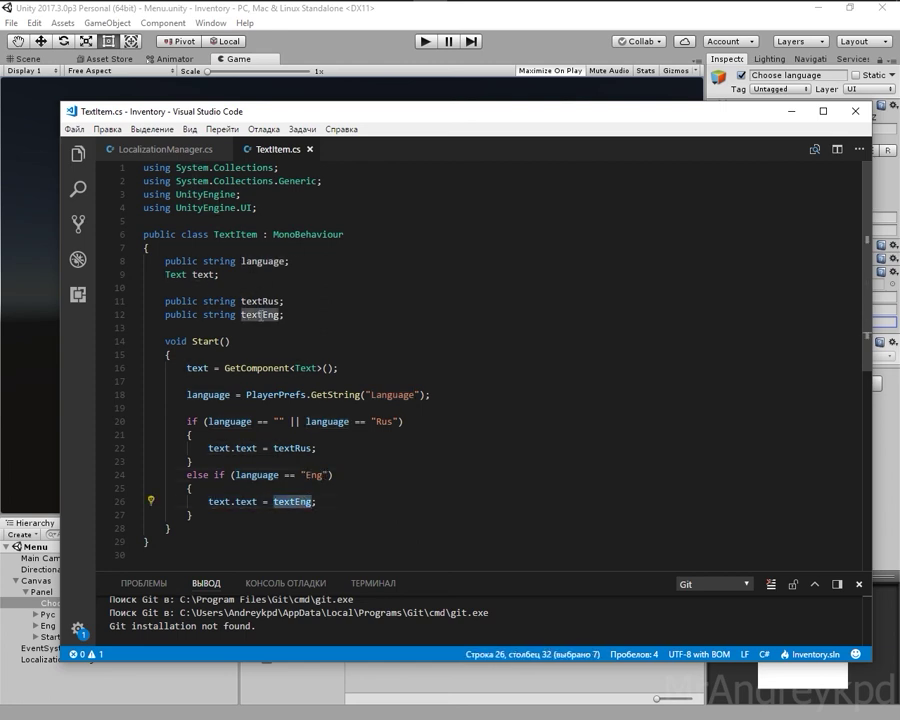
{"action": "left_click_drag", "start_coordinate": [286, 314], "coordinate": [162, 316]}
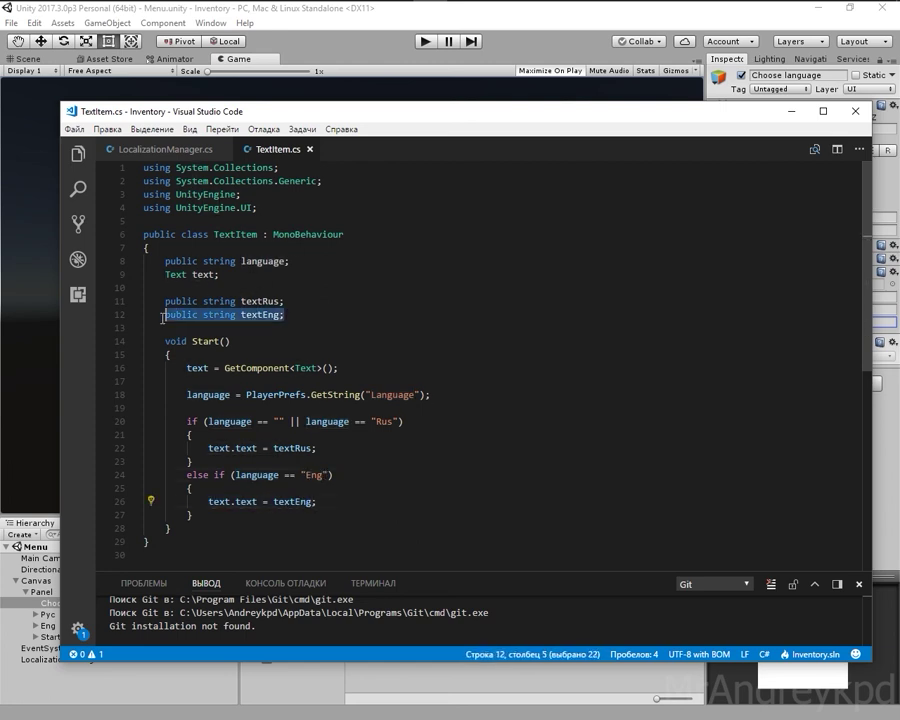
{"action": "left_click", "coordinate": [797, 112]}
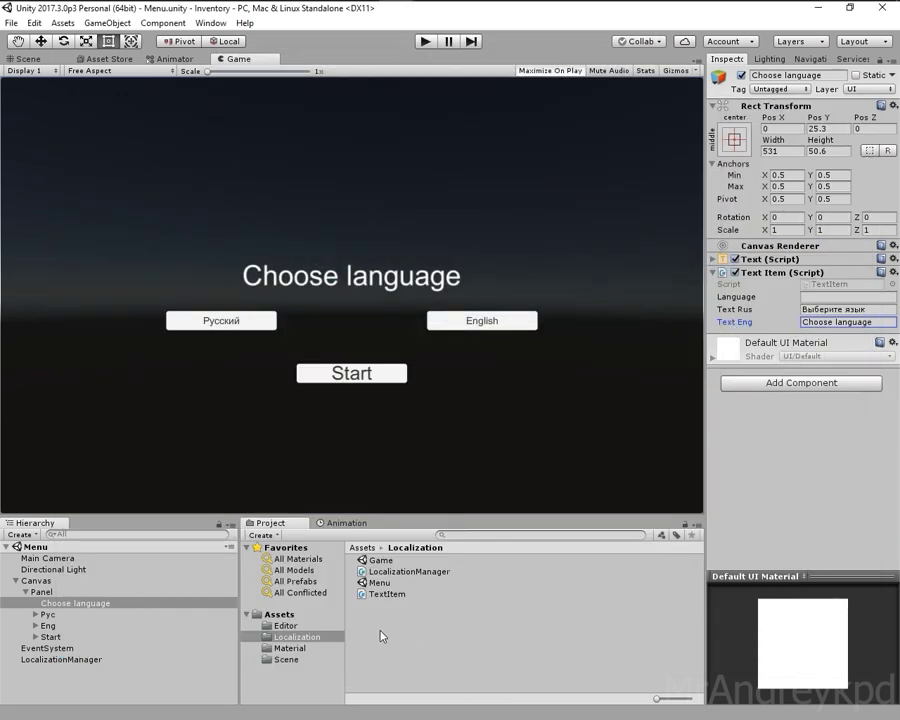
- Clear the Choose language selection so the Inspector shows nothing
{"action": "left_click", "coordinate": [426, 636]}
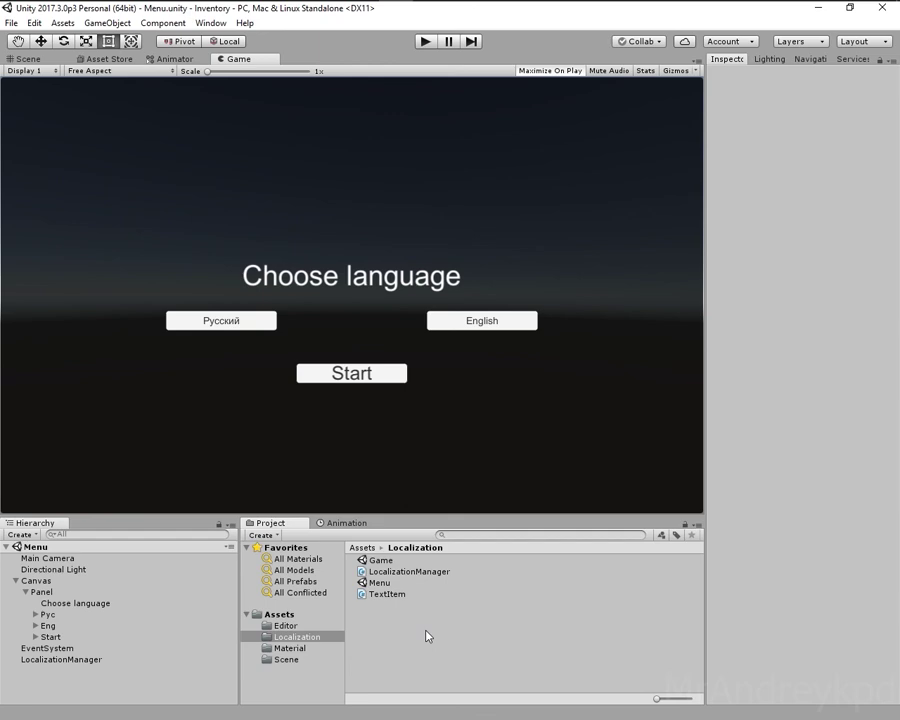